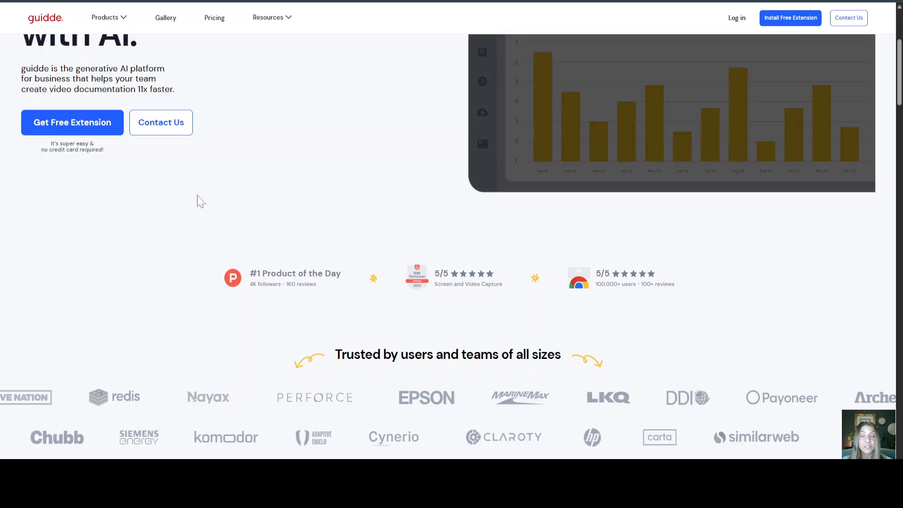
- Read through the guidde home page sections on capturing a flow, the generated storyline and the AI voiceover
scroll(339, 180, "down", 10)
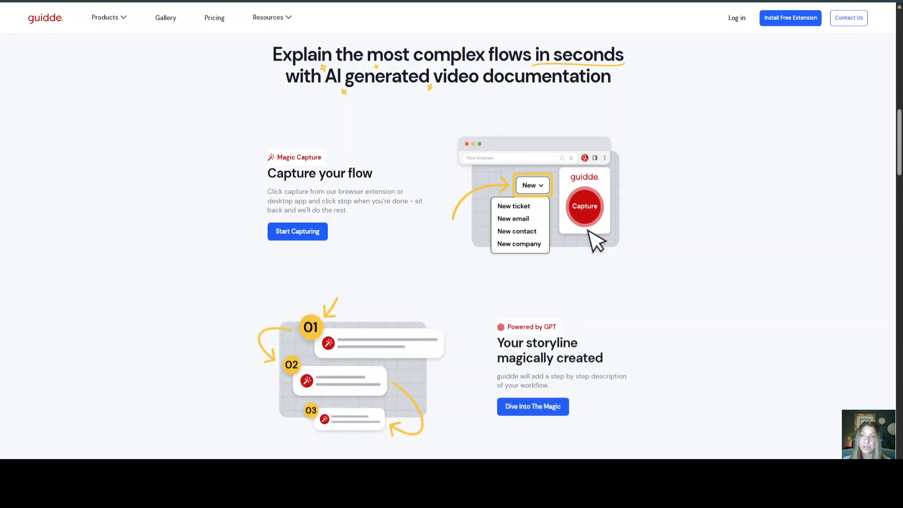
scroll(305, 190, "down", 5)
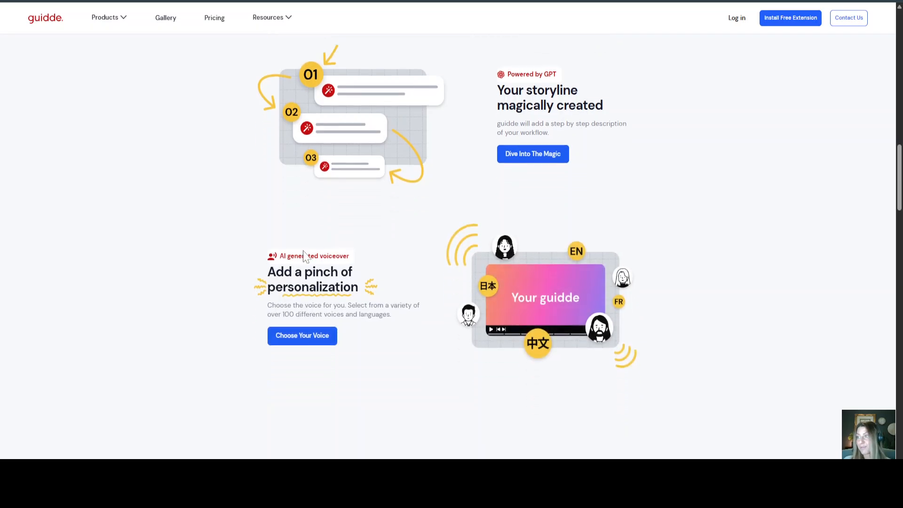
scroll(303, 256, "down", 1)
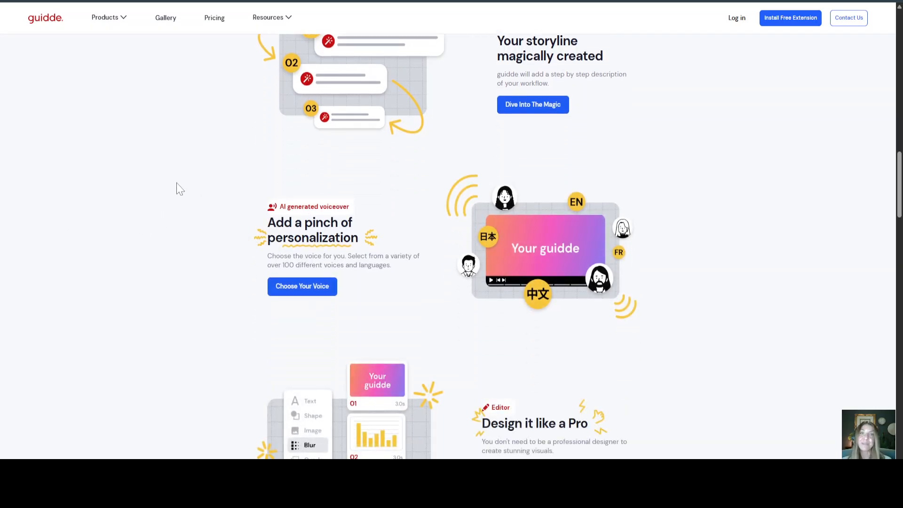
scroll(224, 212, "up", 7)
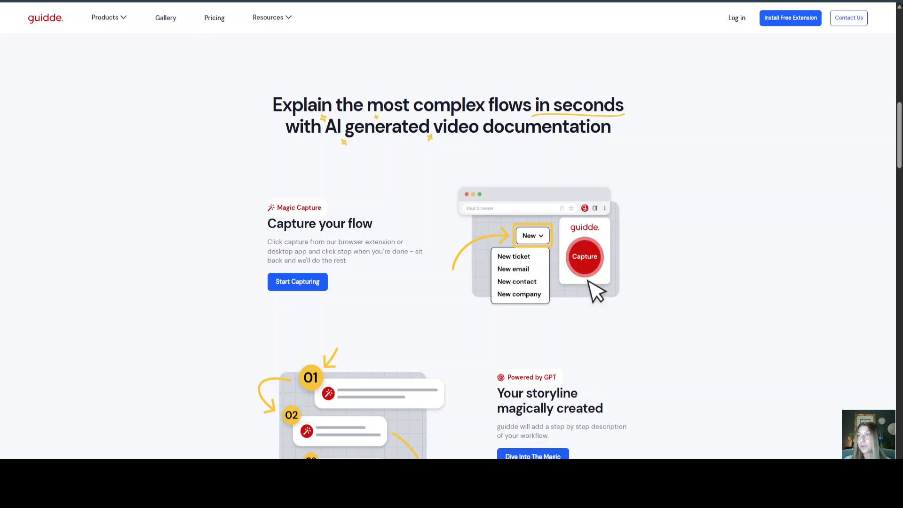
- Switch to ClickUp and begin a new guidde how-to video described as "How to create a task in ClickUp"
left_click(160, 1)
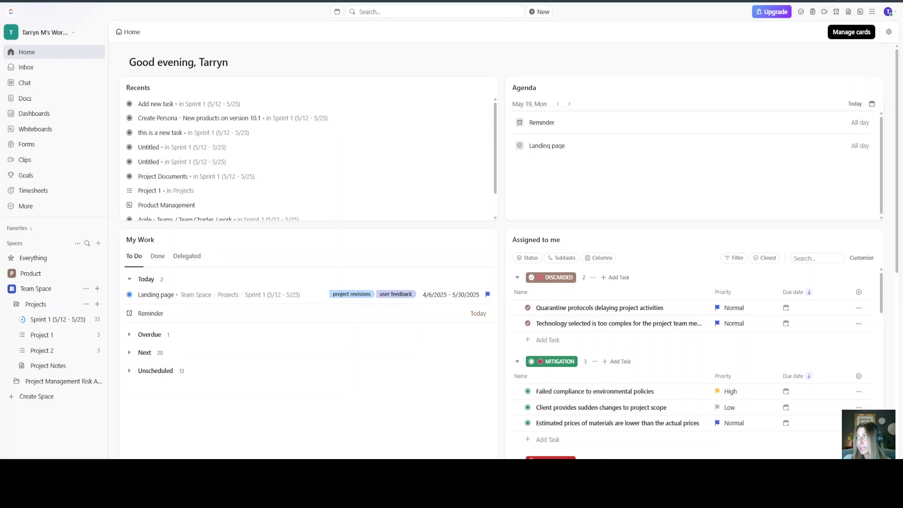
left_click(837, 0)
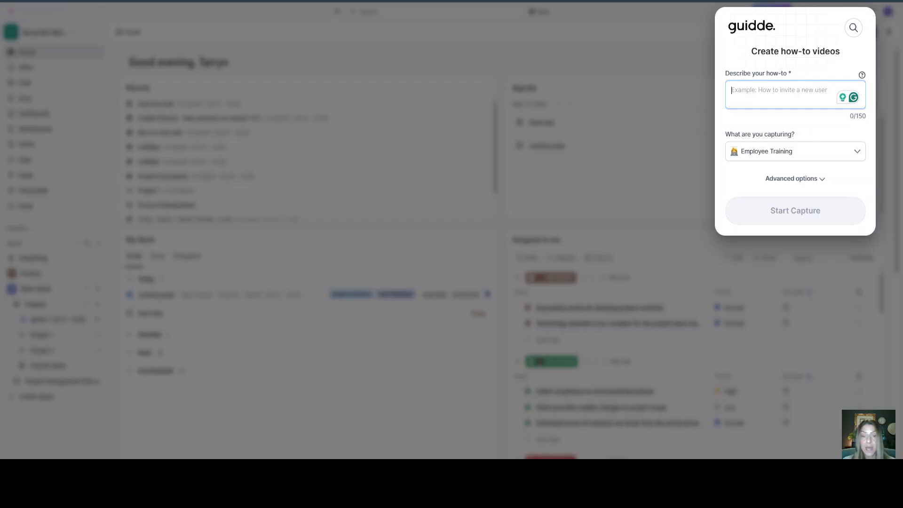
type("How to create a task in Click")
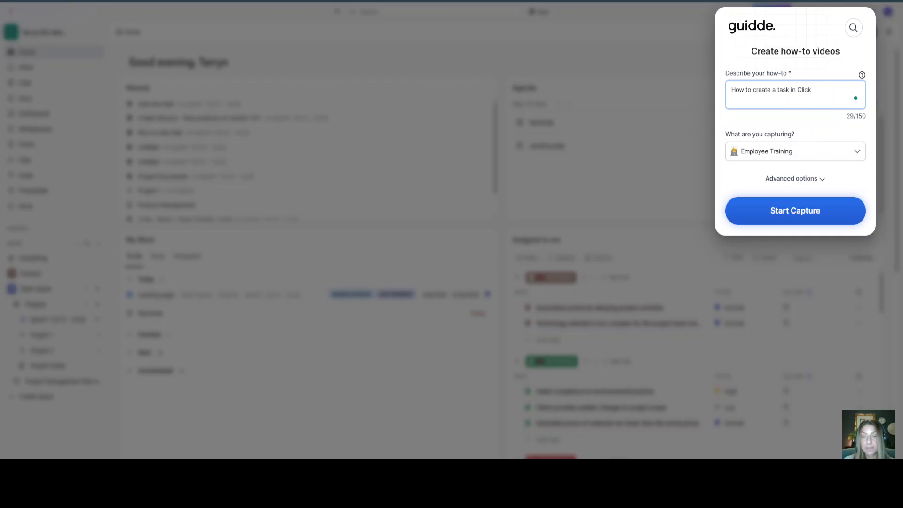
type("Up")
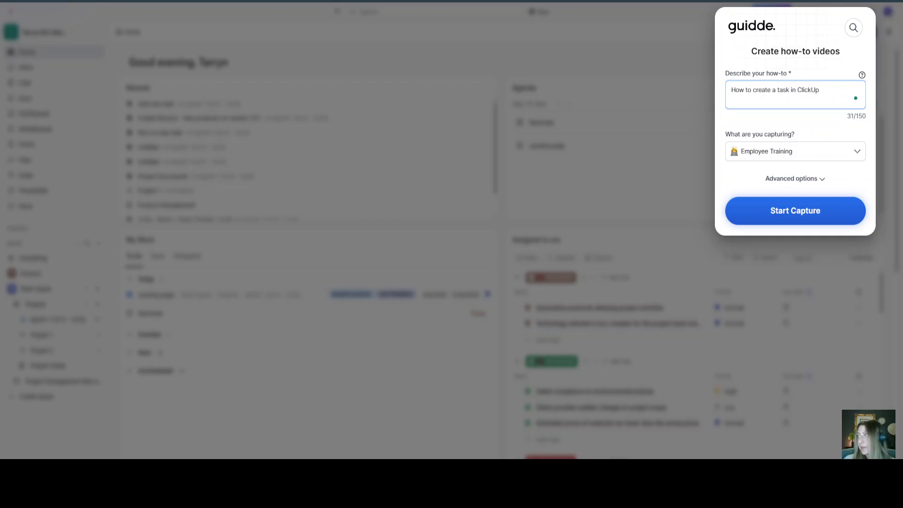
- Review the capture categories and choose Employee Training as what is being captured
left_click(759, 153)
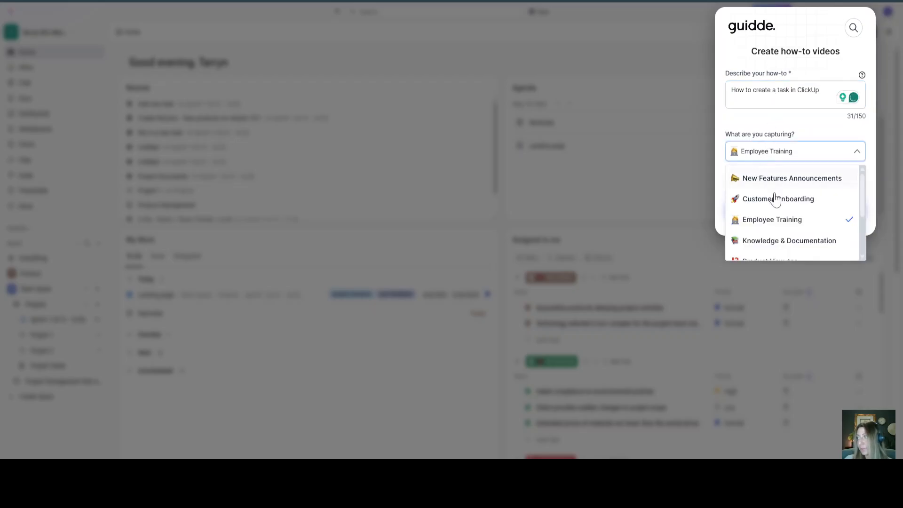
scroll(773, 198, "down", 2)
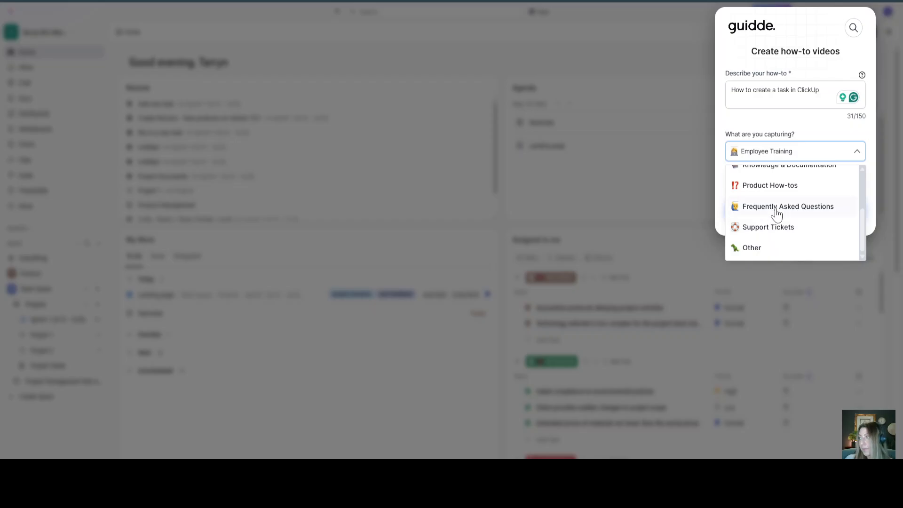
scroll(774, 216, "up", 2)
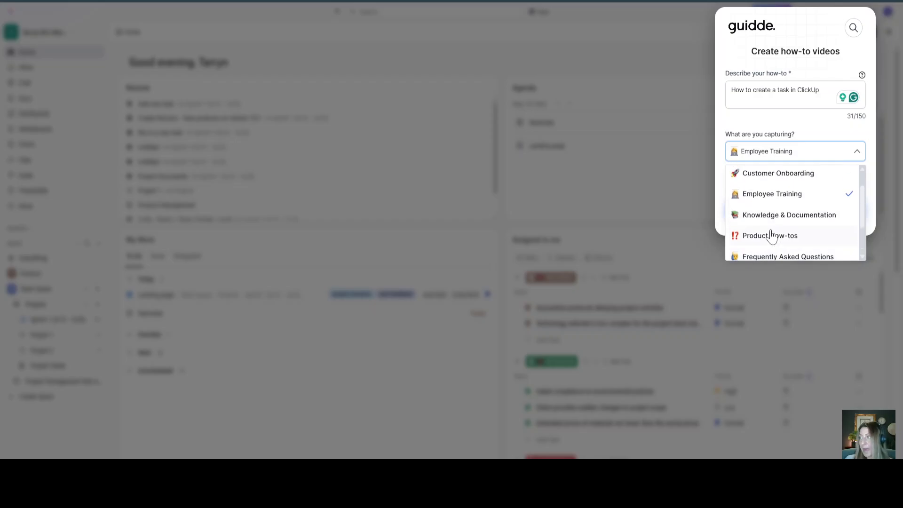
left_click(771, 202)
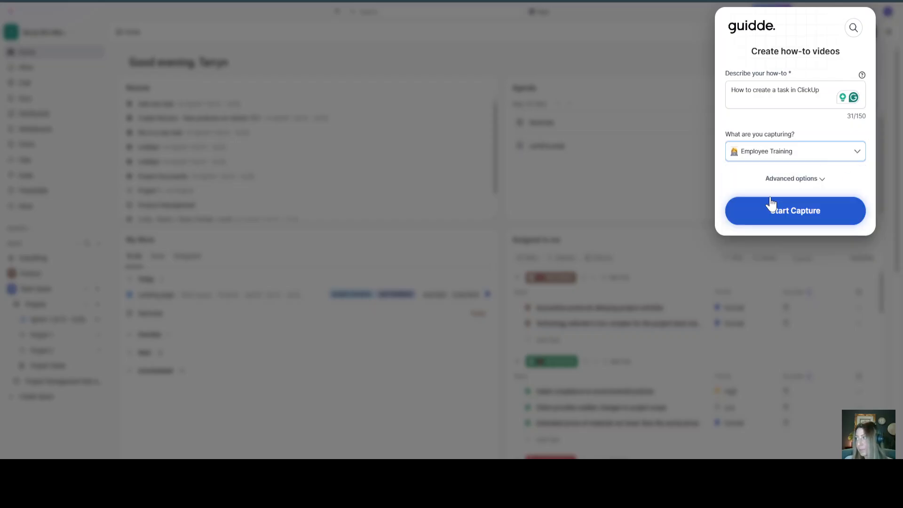
- Review the advanced options, keep English (US) as the video language and start the capture
left_click(792, 180)
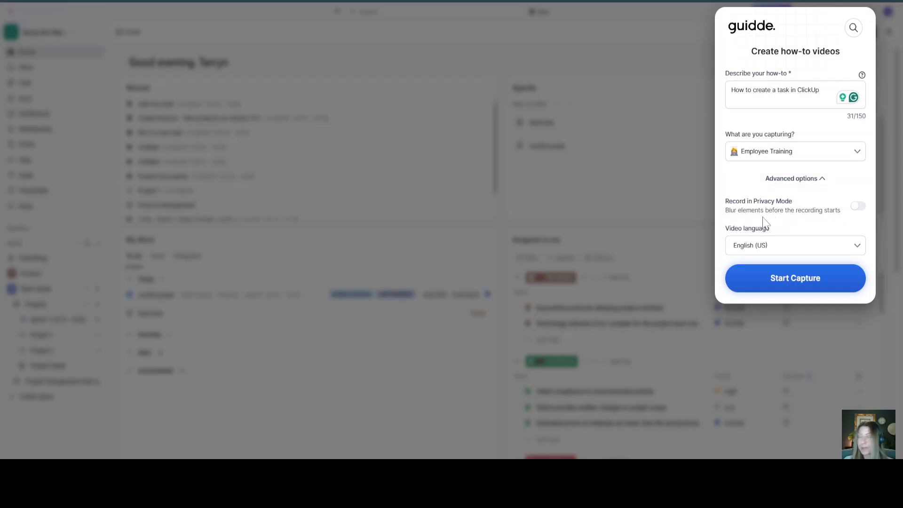
left_click(769, 252)
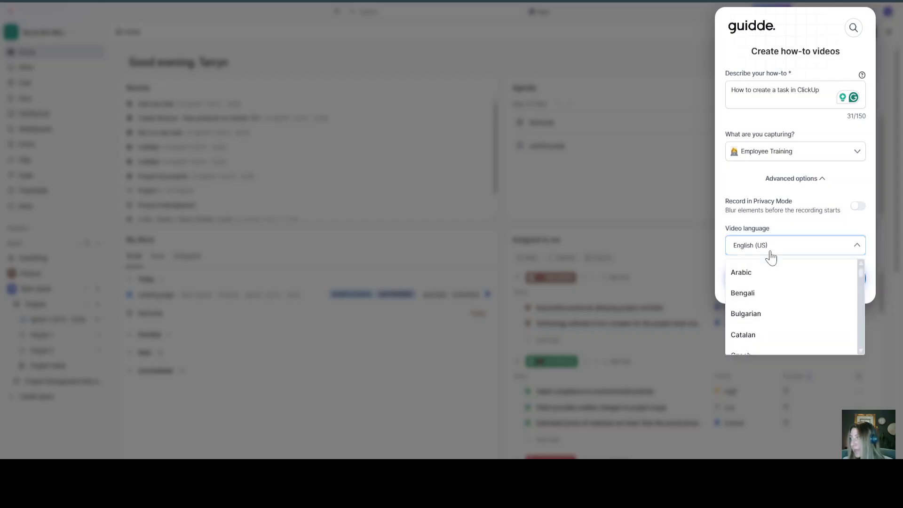
scroll(774, 301, "down", 5)
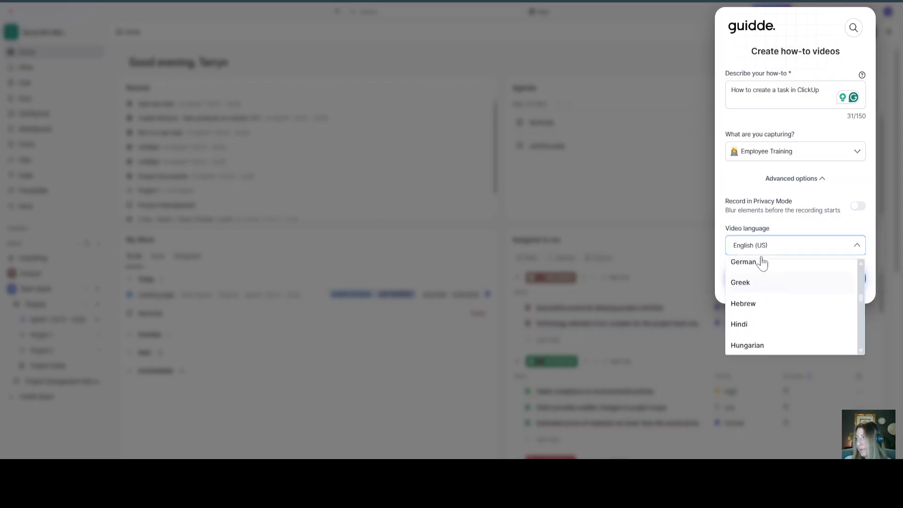
scroll(761, 260, "up", 3)
left_click(763, 220)
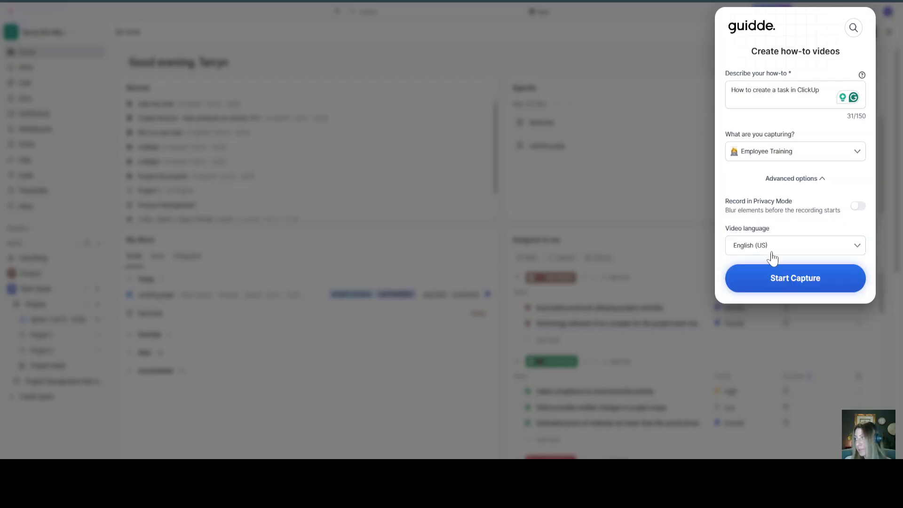
left_click(795, 279)
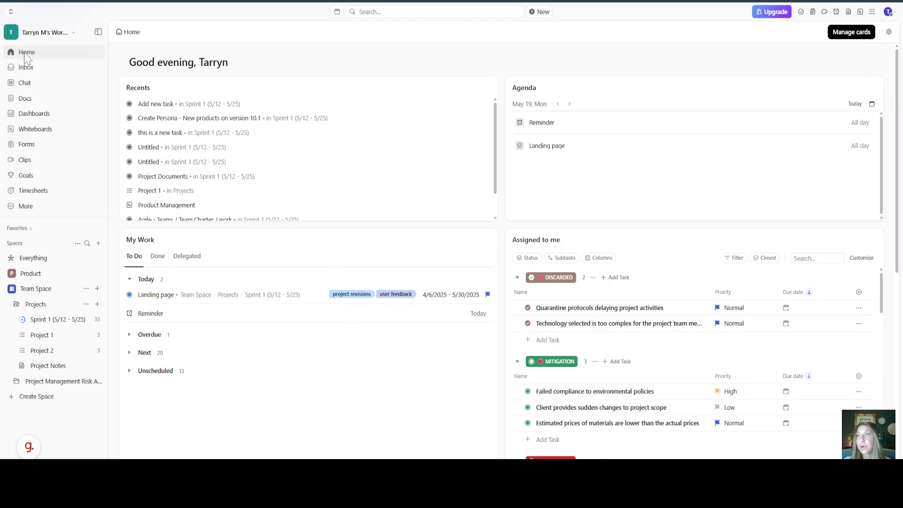
- Open the Sprint 1 board in Projects and add a task named "New user training" to the To Do column
left_click(35, 306)
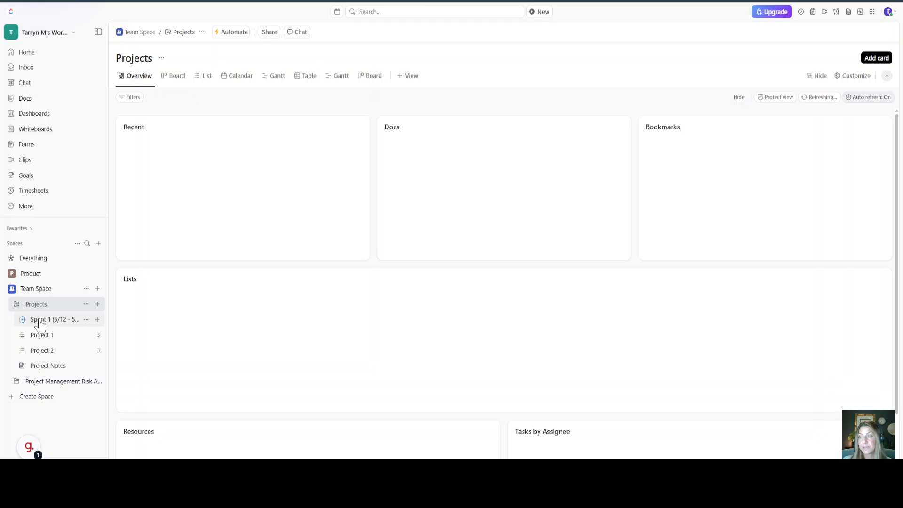
left_click(40, 323)
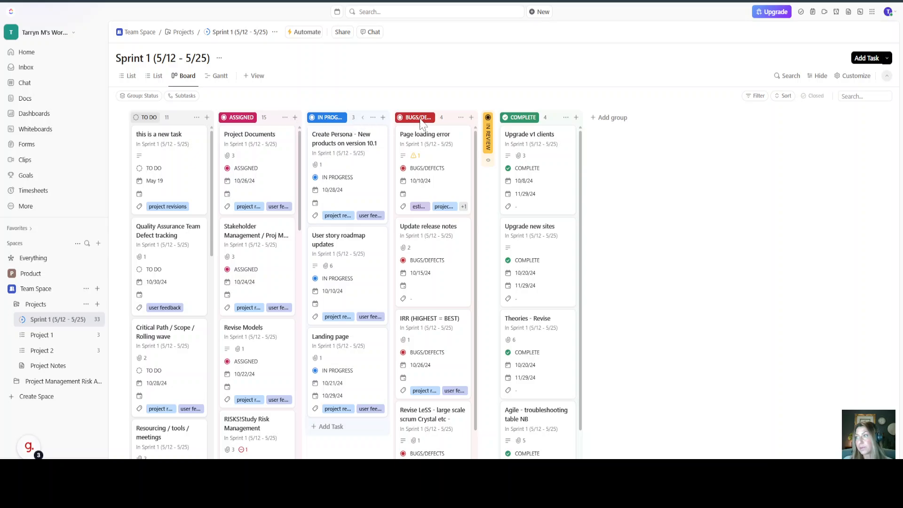
left_click(207, 117)
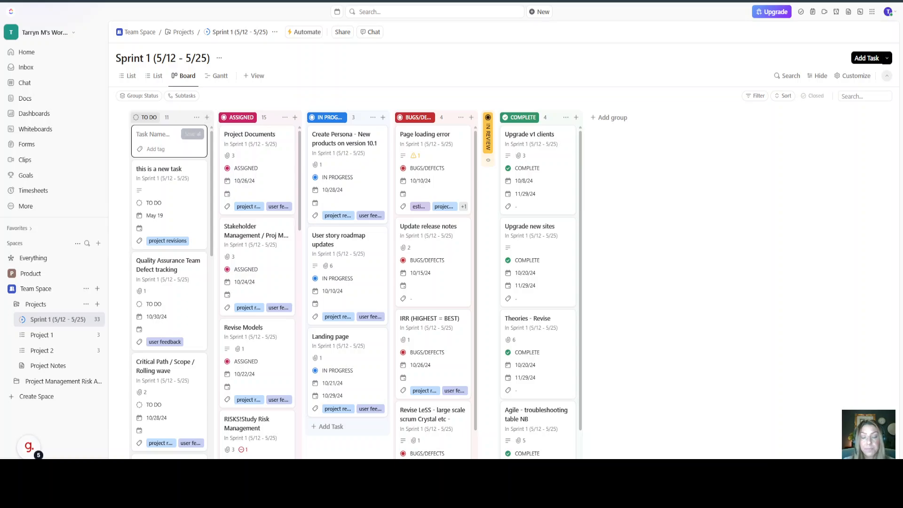
type("New use")
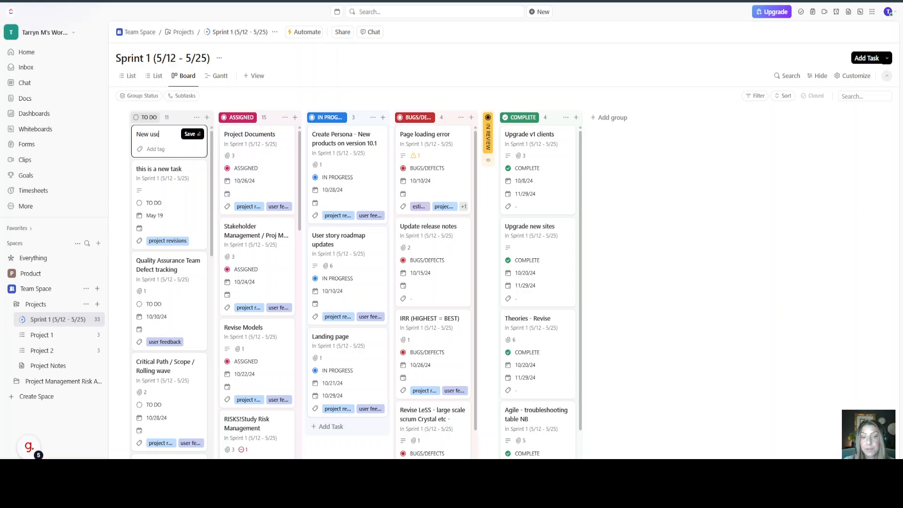
type("r training")
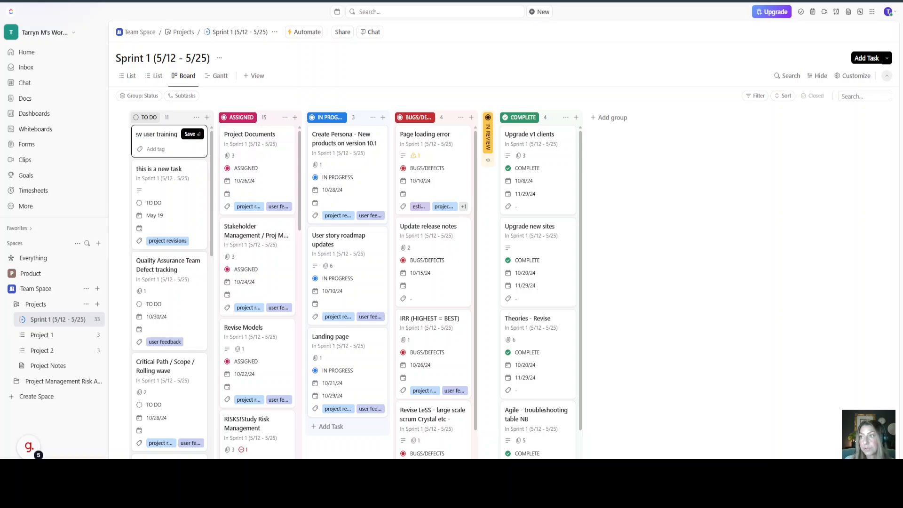
left_click(189, 134)
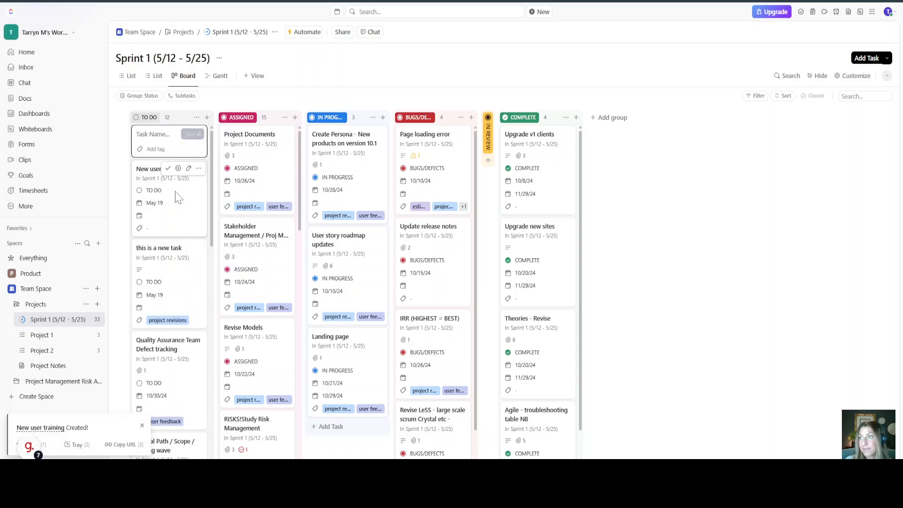
- Leave the "New user training" task's name as it is and set its status to Assigned
left_click(189, 168)
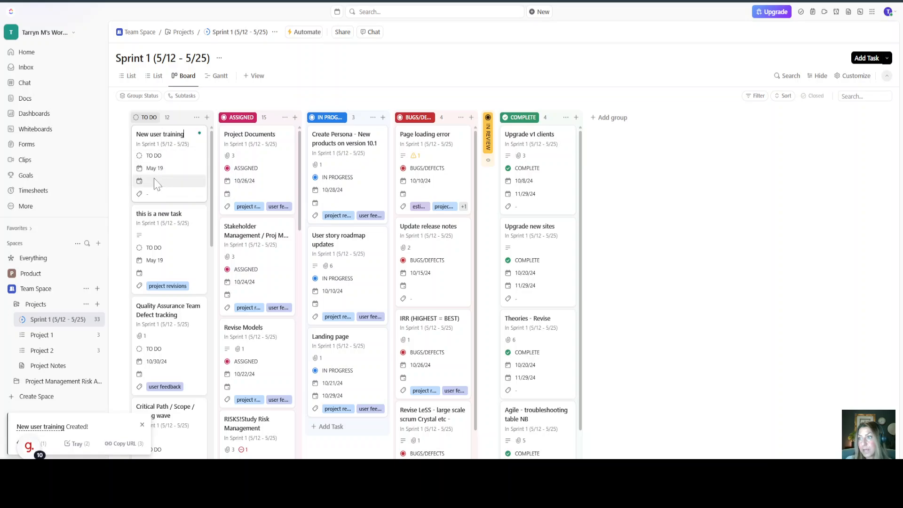
left_click(155, 158)
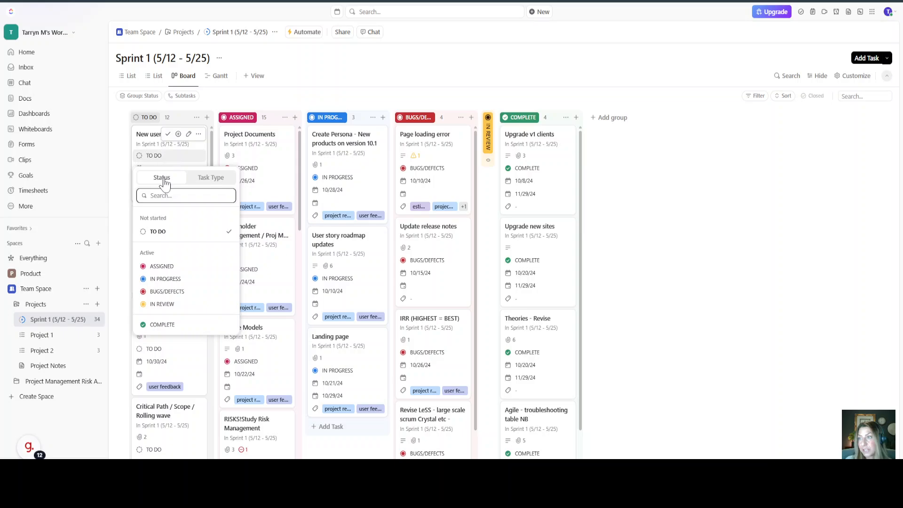
left_click(161, 266)
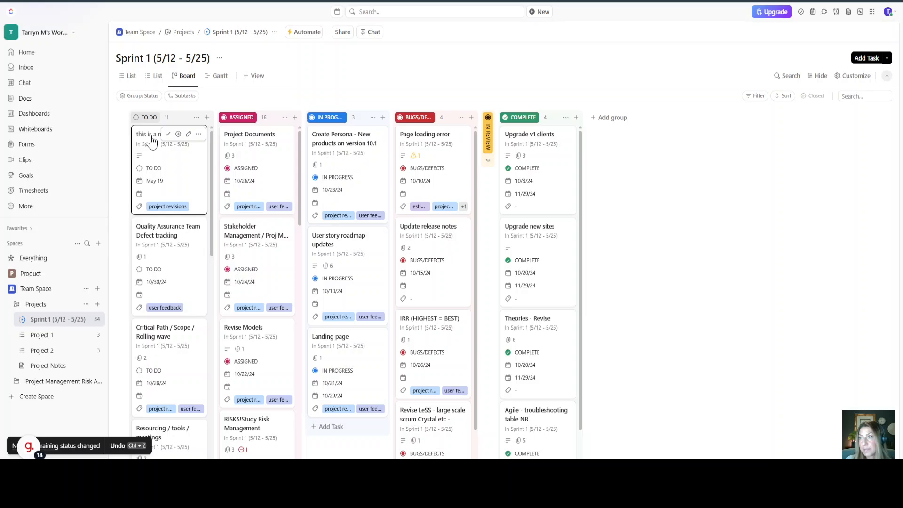
- Open the task "this is a new task" and set its dates from May 19 to May 22, 2025
left_click(160, 164)
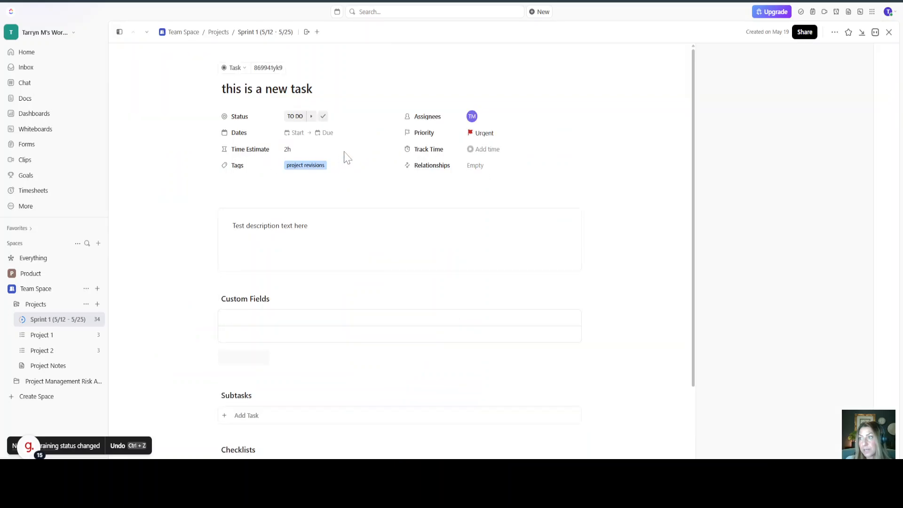
left_click(297, 133)
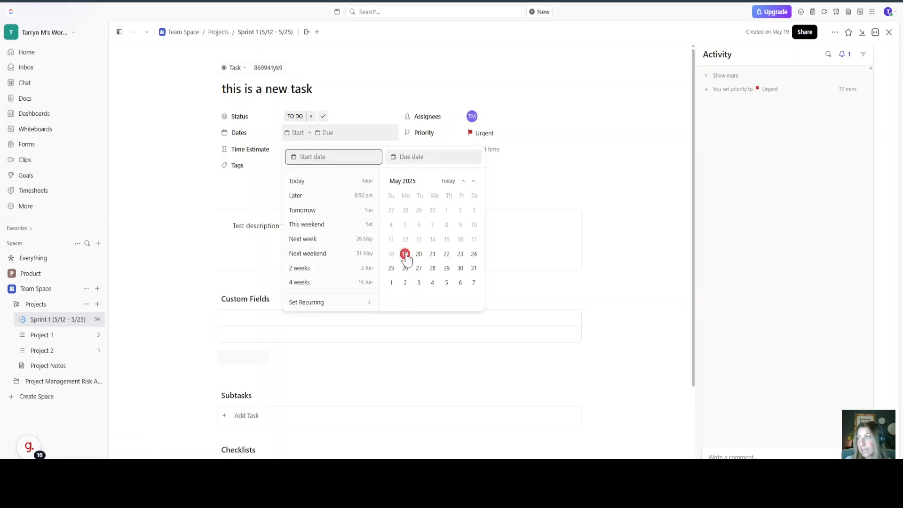
left_click(406, 254)
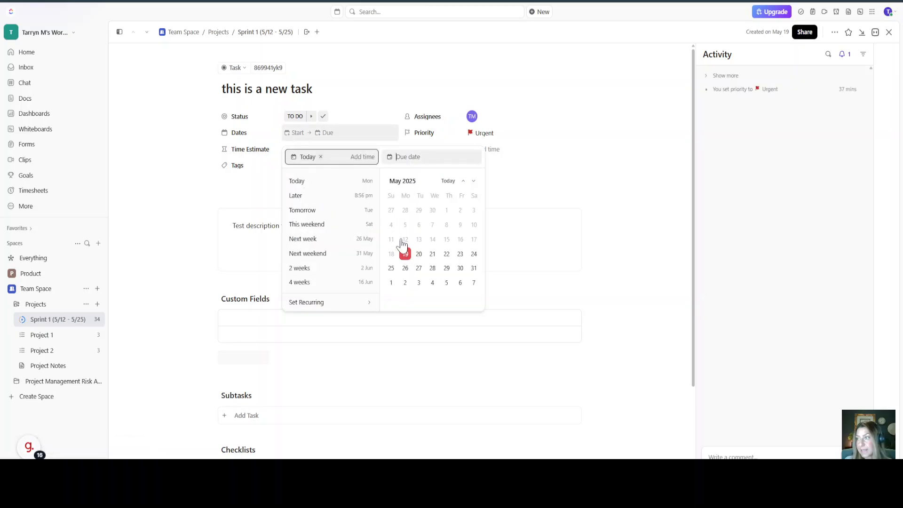
left_click(448, 254)
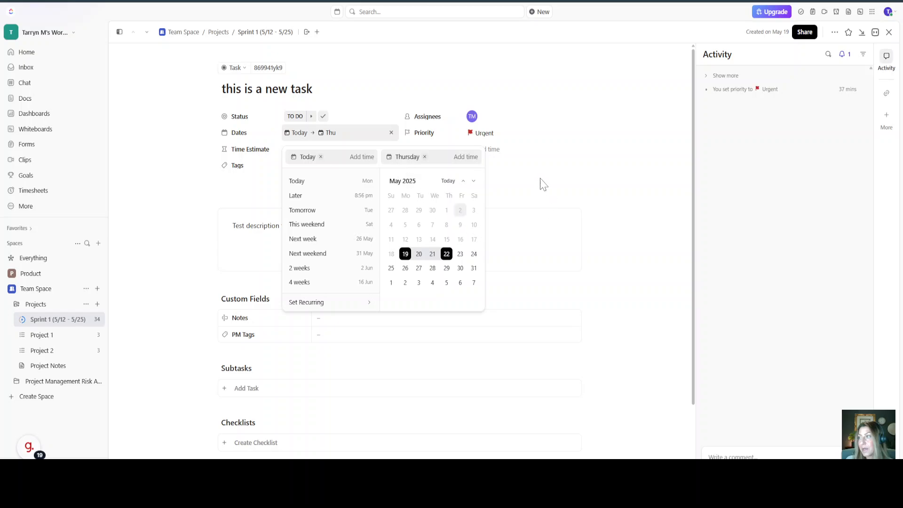
left_click(264, 156)
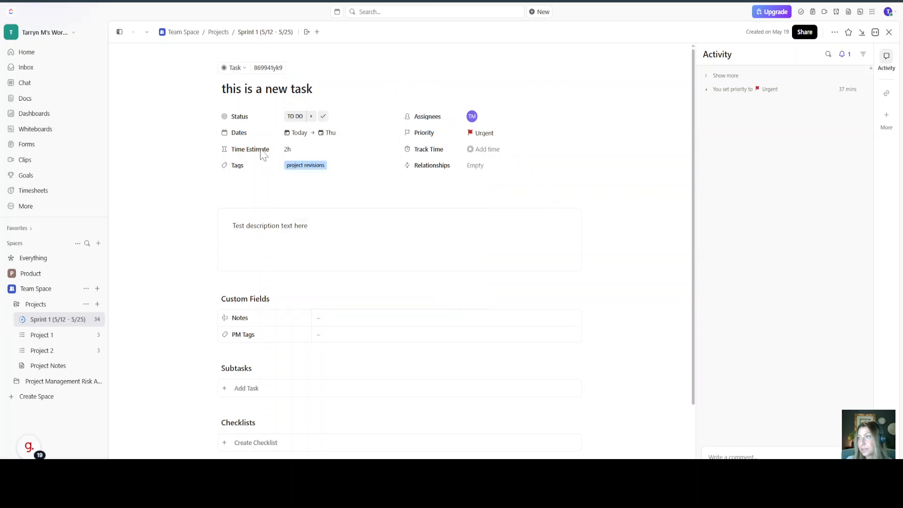
- Check the task's time estimate without editing it and choose Urgent as the priority
left_click(288, 150)
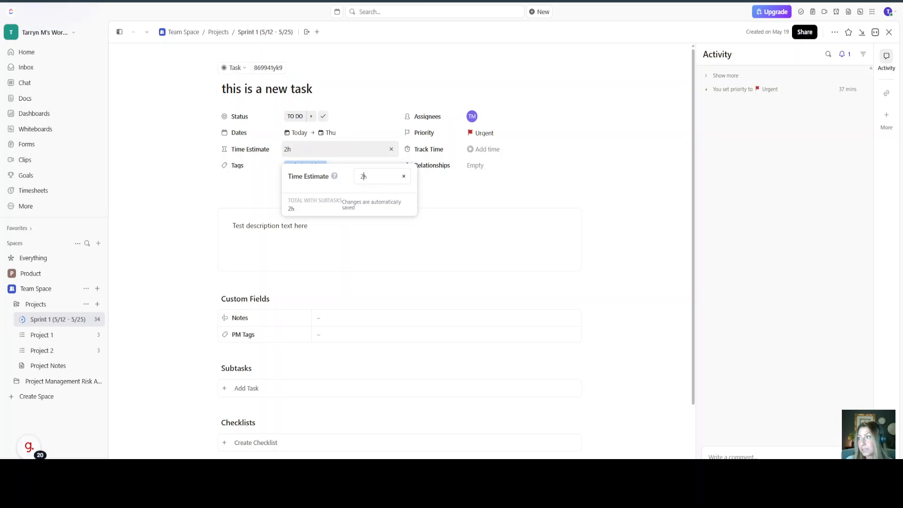
left_click(371, 111)
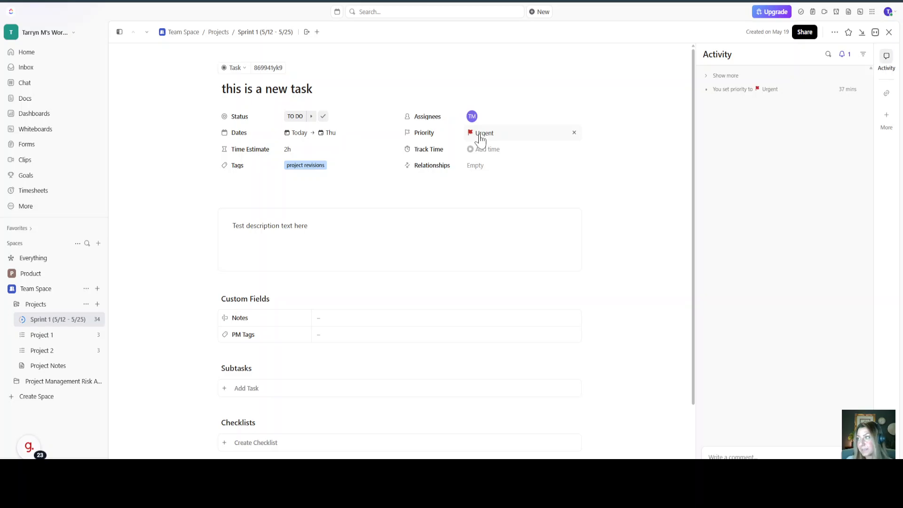
left_click(482, 138)
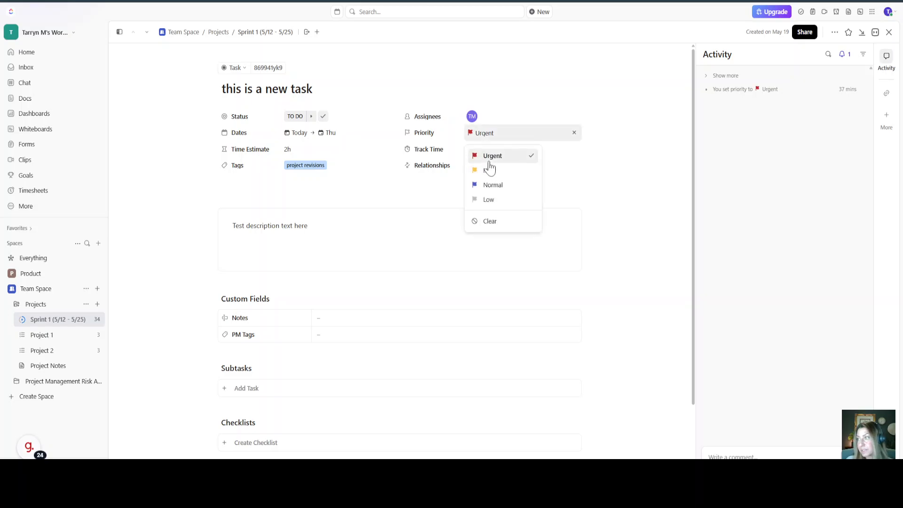
left_click(484, 156)
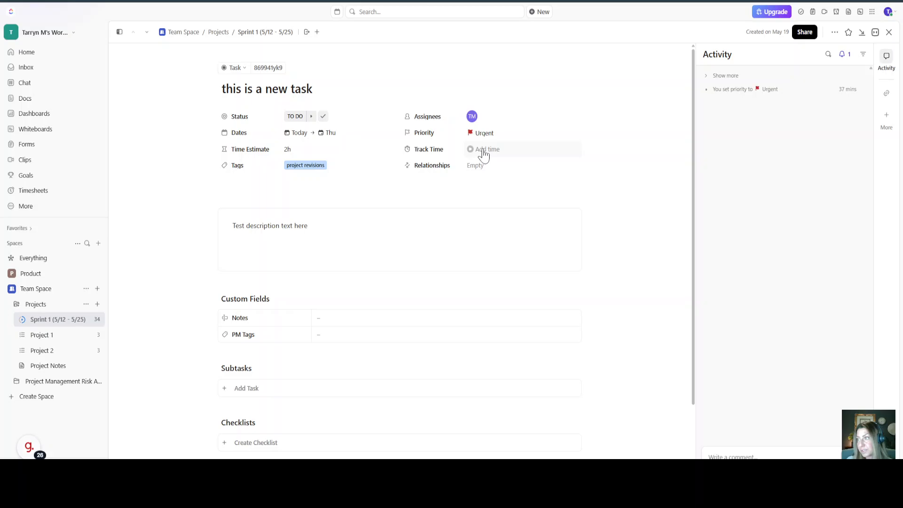
- Log 30m of tracked time on the task "this is a new task" and save the entry
left_click(486, 150)
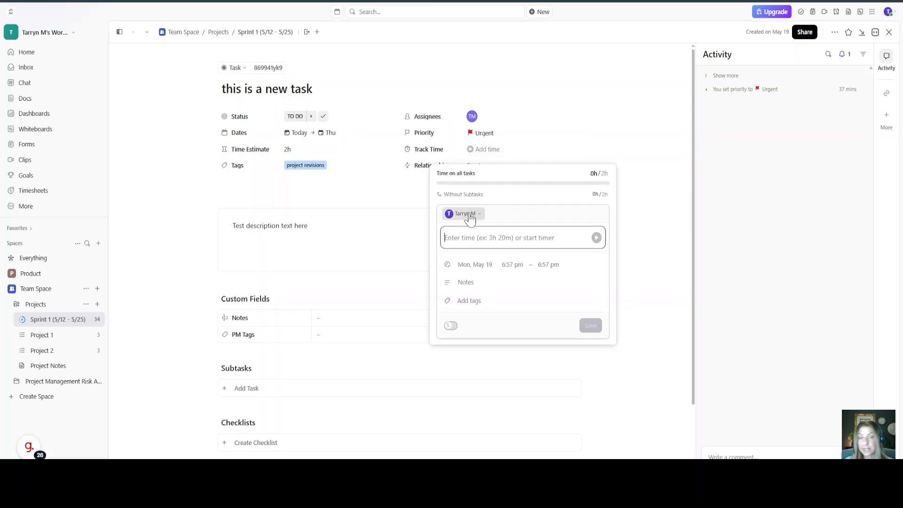
type("30m")
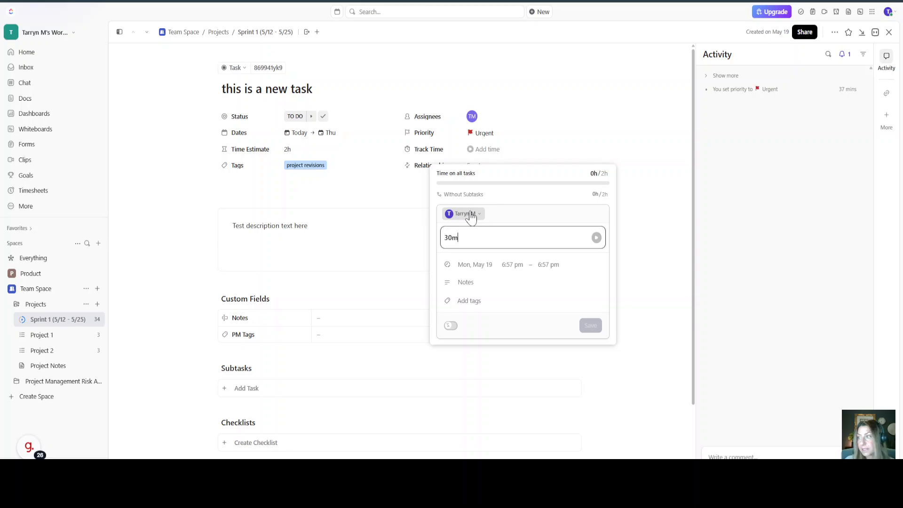
left_click(484, 264)
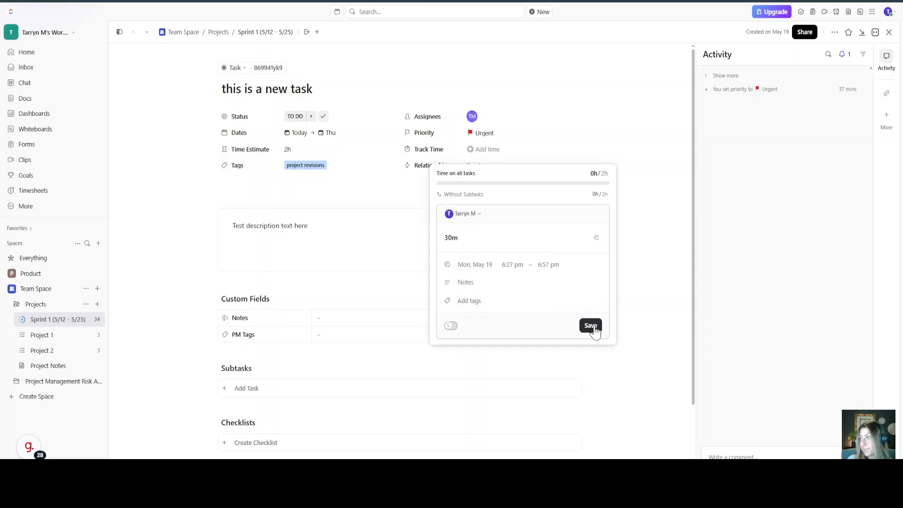
left_click(591, 325)
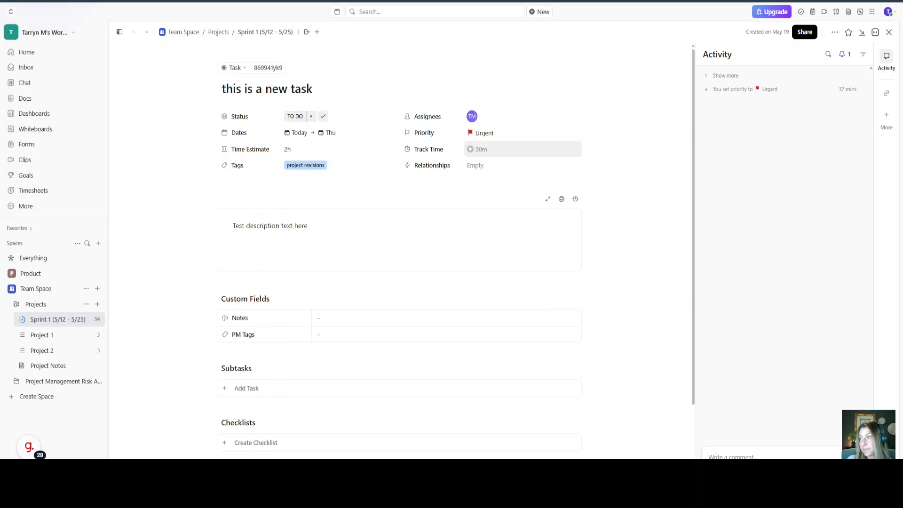
- Extend the task description to read "Test description text here on how to add a new task in ClickUp"
left_click(307, 226)
left_click(234, 237)
mouse_move(308, 226)
left_mouse_down()
mouse_move(246, 226)
mouse_move(308, 226)
left_mouse_up()
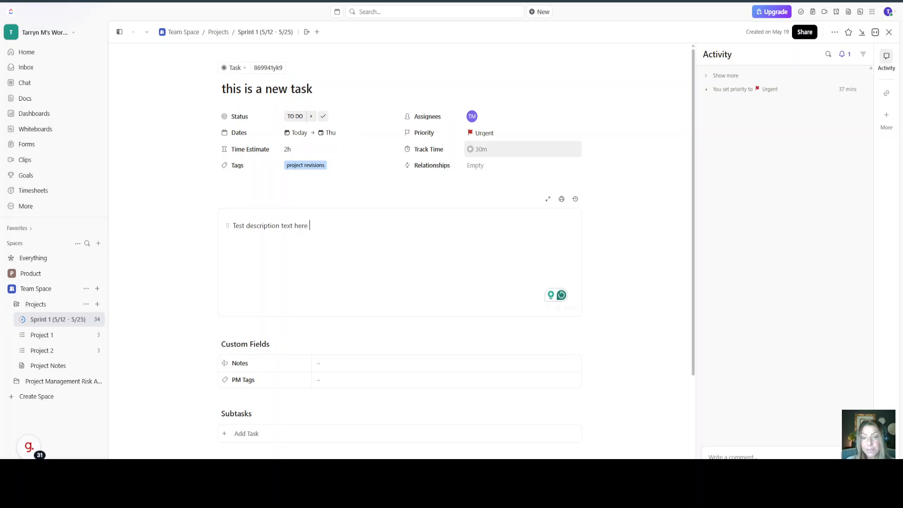
type("on how to add a new task in")
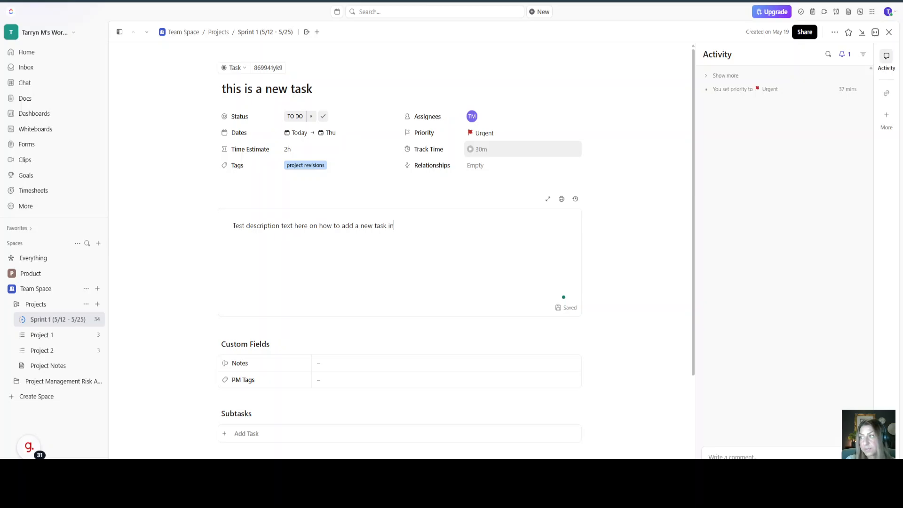
type("ClickUp")
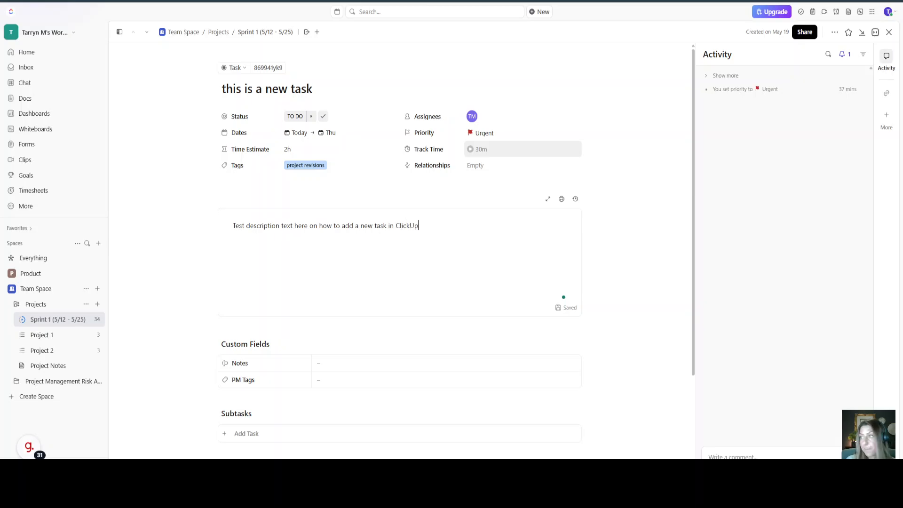
- Try to set the task's PM Tags custom field to Cost and dismiss the plan upgrade offer
scroll(328, 339, "down", 1)
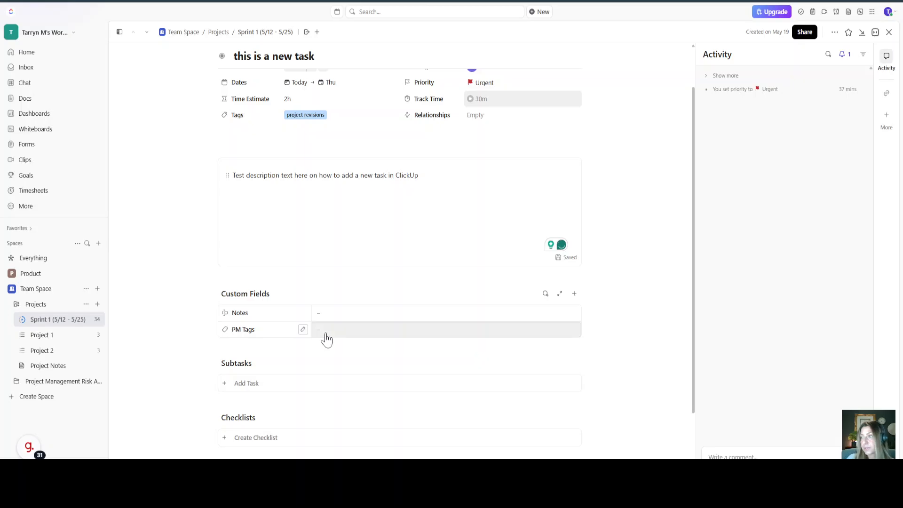
left_click(324, 333)
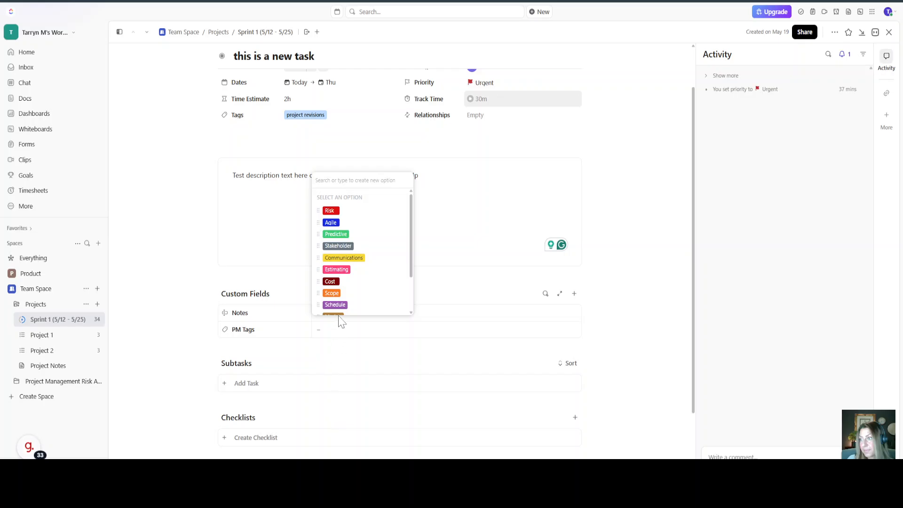
left_click(326, 283)
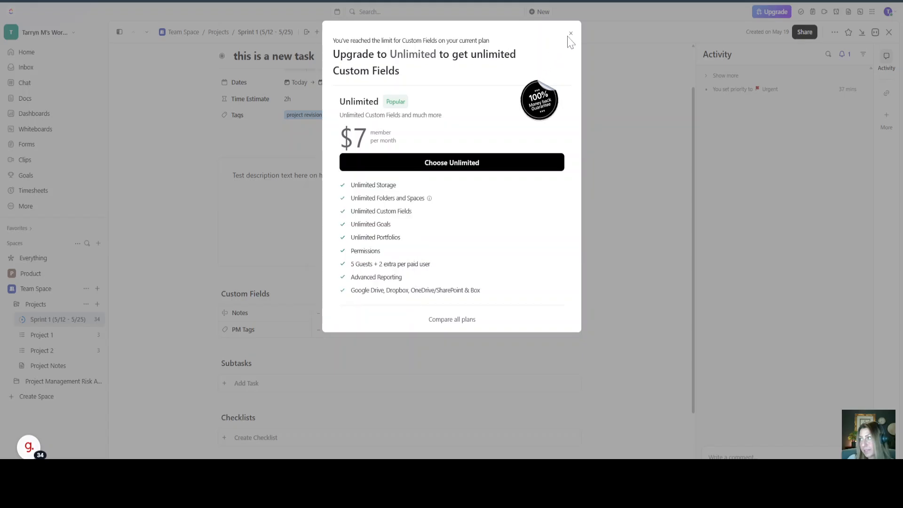
left_click(570, 33)
- Close the task and move its card on the Sprint 1 board through Bugs/Defects to the Complete column
scroll(318, 323, "down", 1)
scroll(305, 312, "down", 2)
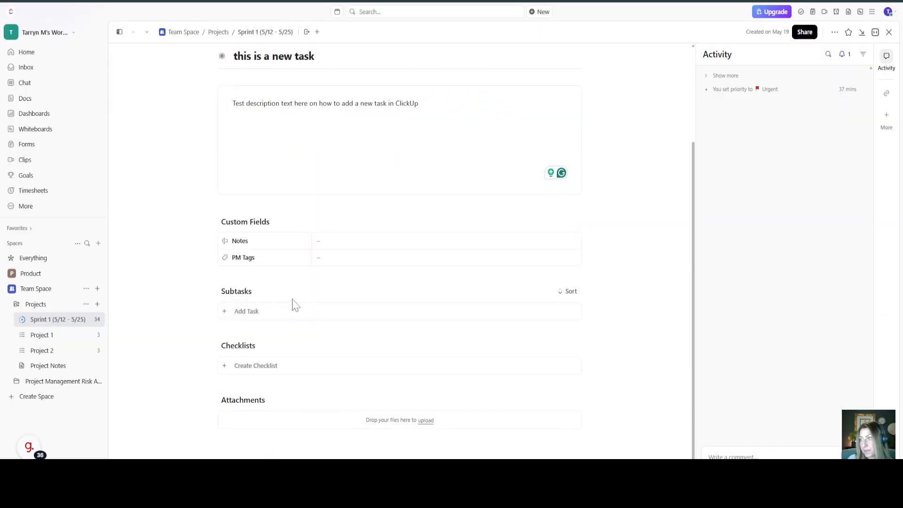
scroll(278, 343, "up", 3)
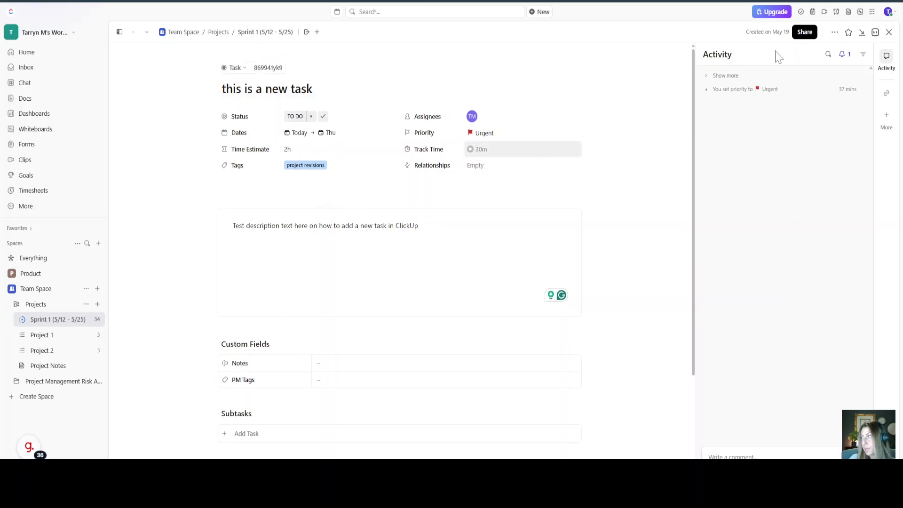
left_click(888, 32)
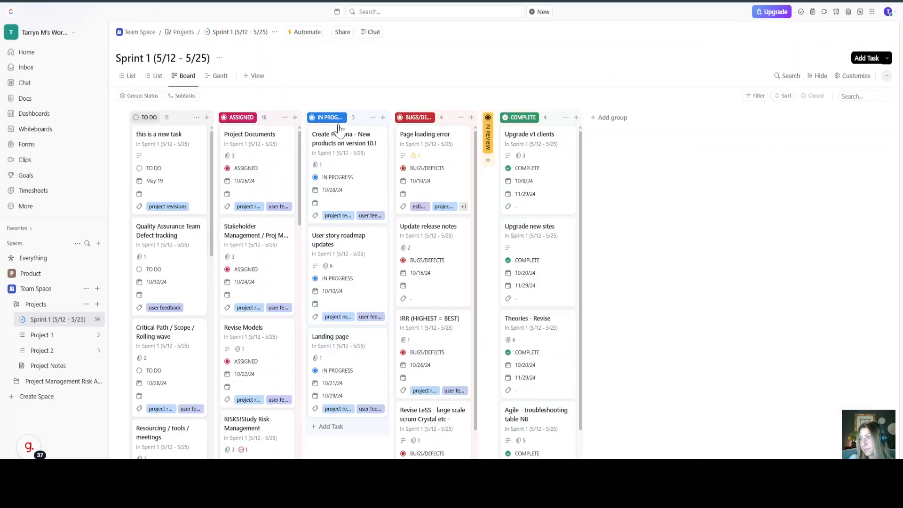
left_click_drag(149, 146, 428, 148)
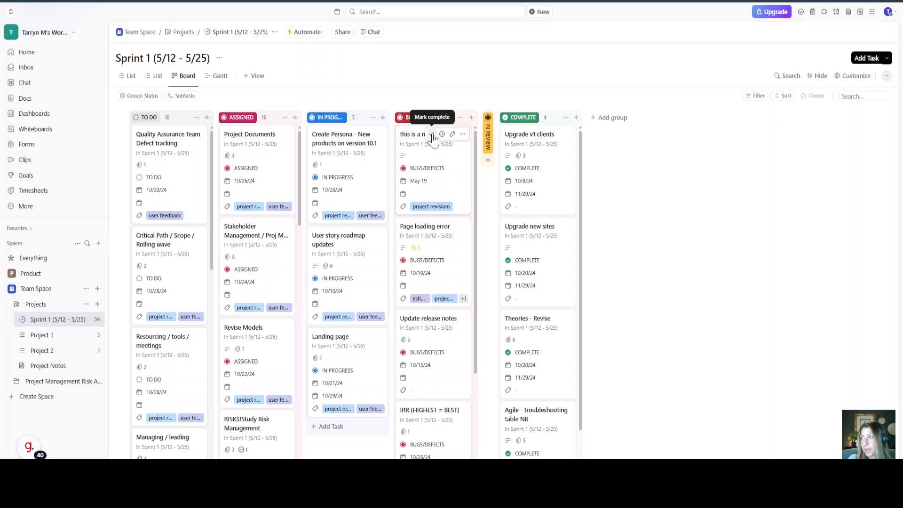
left_click_drag(419, 141, 520, 137)
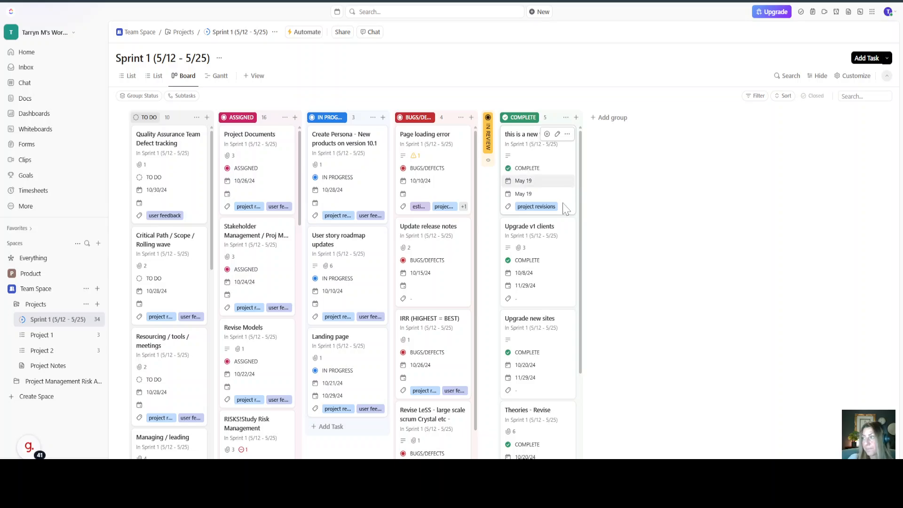
left_click(533, 176)
left_click(540, 177)
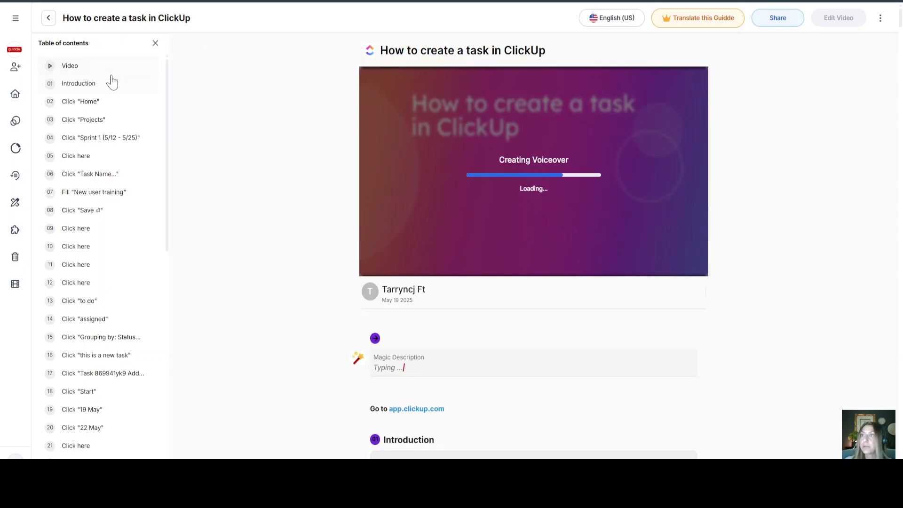
- Examine the steps captured in the table of contents of the guidde guide "How to create a task in ClickUp"
scroll(89, 190, "down", 7)
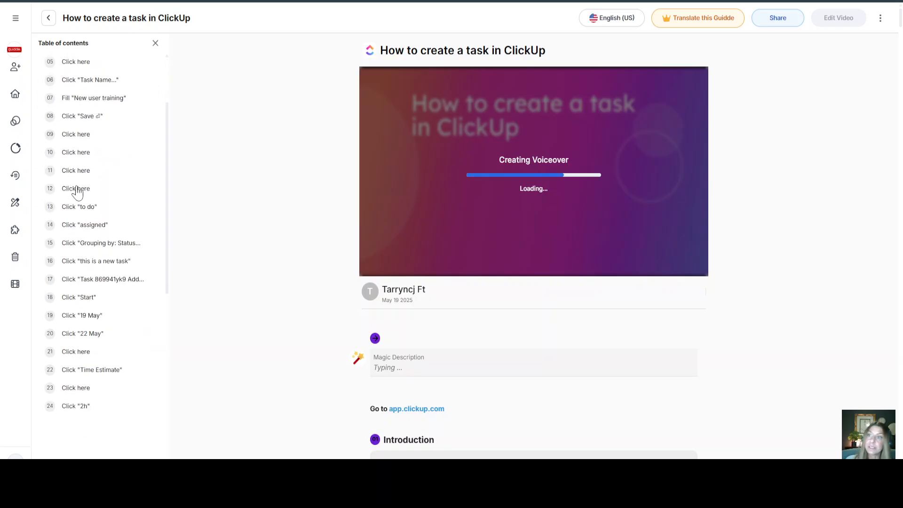
scroll(85, 196, "up", 5)
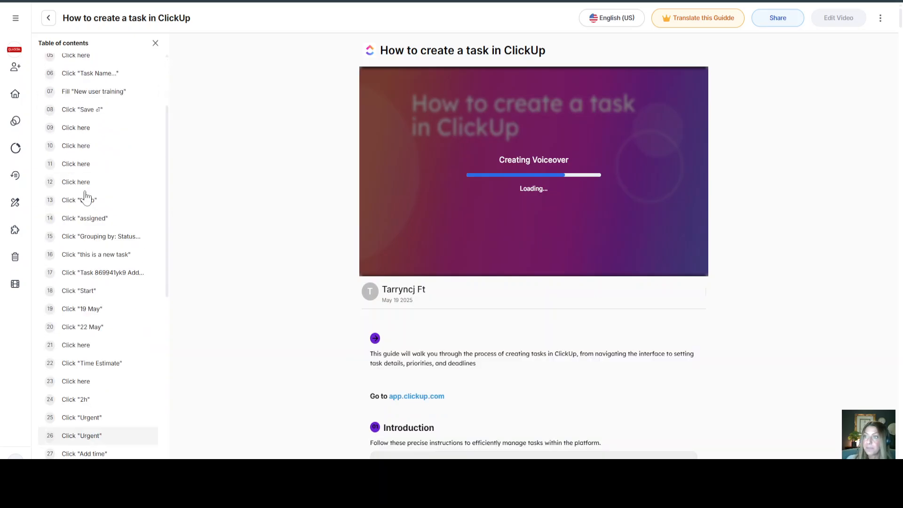
scroll(104, 140, "up", 3)
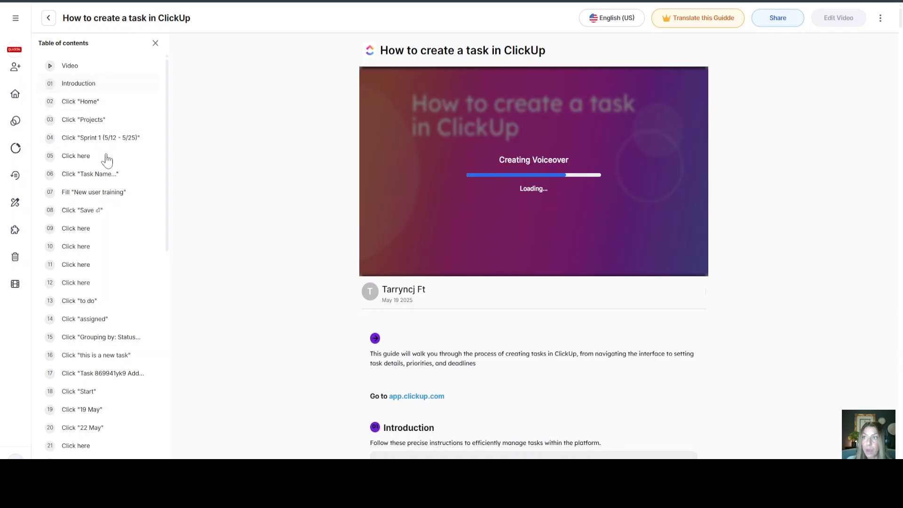
scroll(101, 245, "down", 2)
scroll(100, 249, "down", 10)
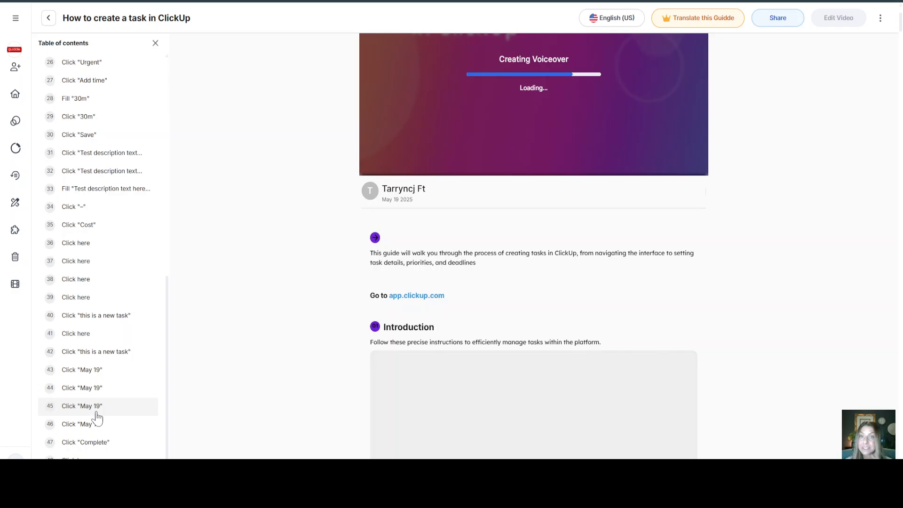
scroll(113, 282, "up", 10)
scroll(266, 270, "up", 2)
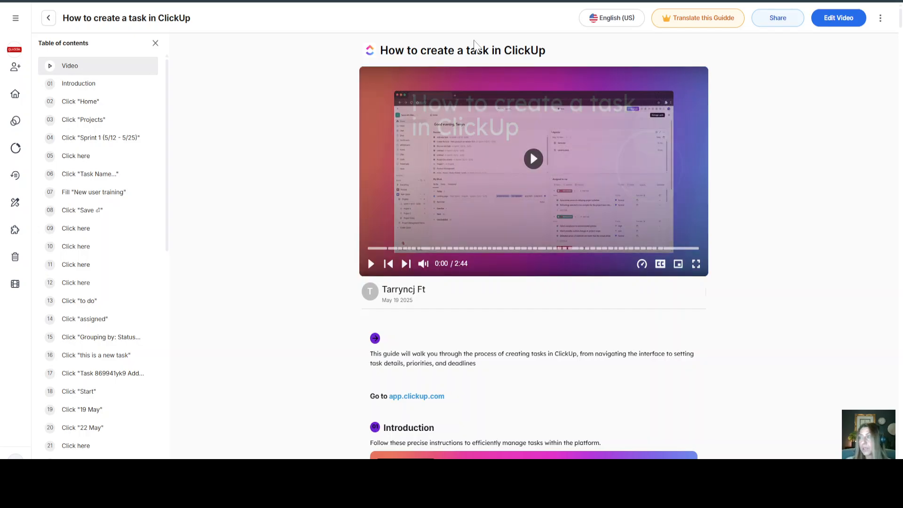
- Play the opening of the generated guide video and pause it
left_click(533, 159)
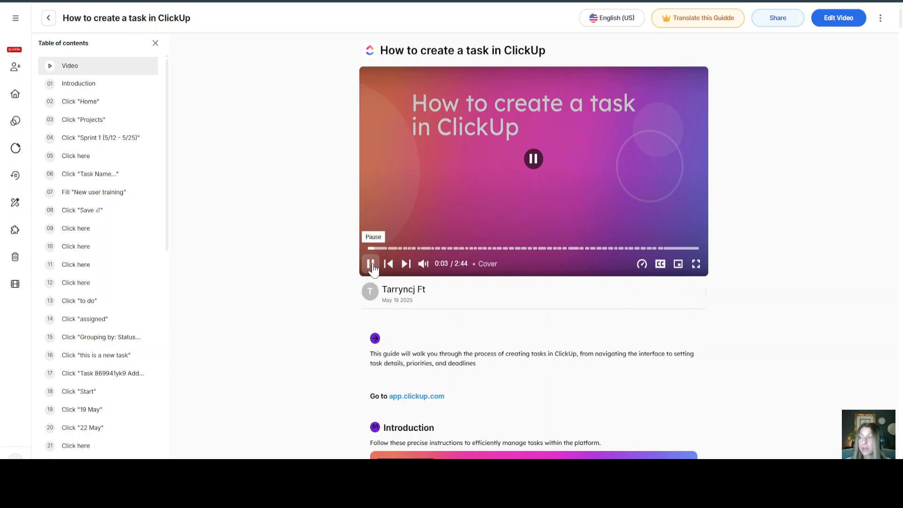
left_click(371, 265)
mouse_move(586, 174)
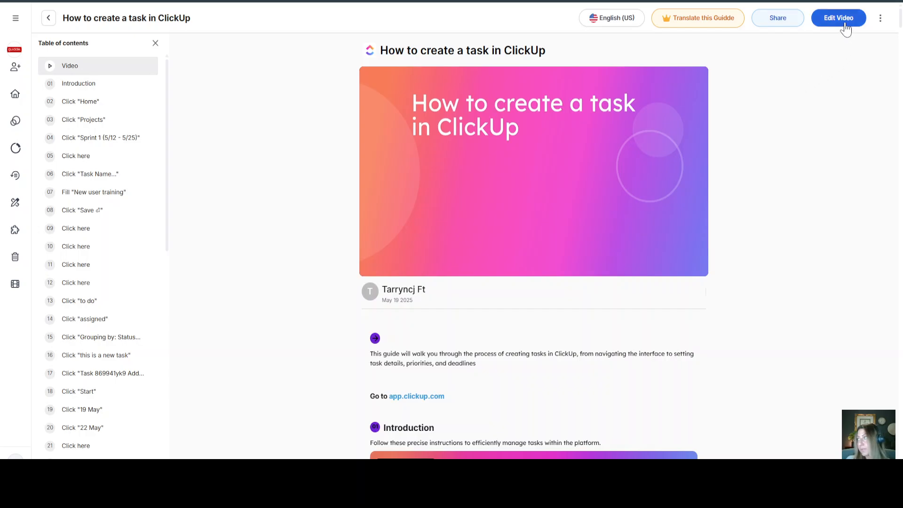
- Open the guide video for editing and examine its voiceover script and the opening steps up to step 05
left_click(845, 27)
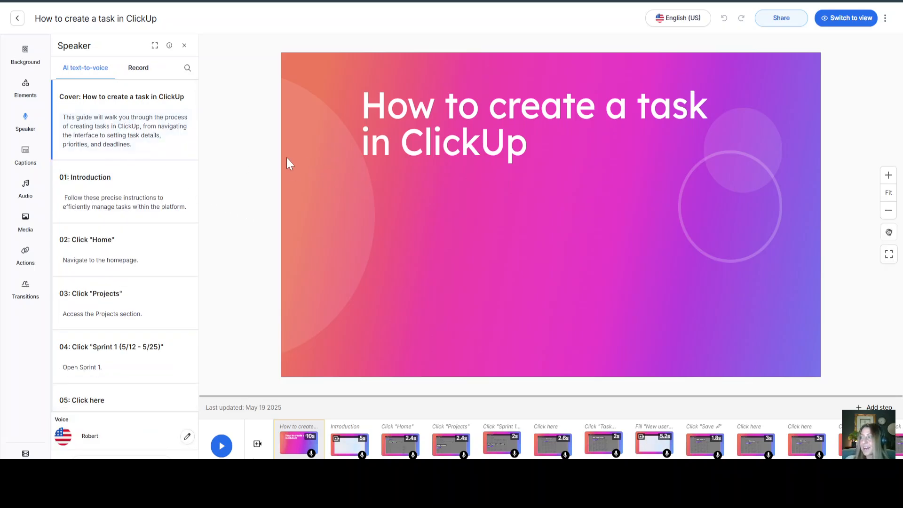
scroll(125, 167, "down", 4)
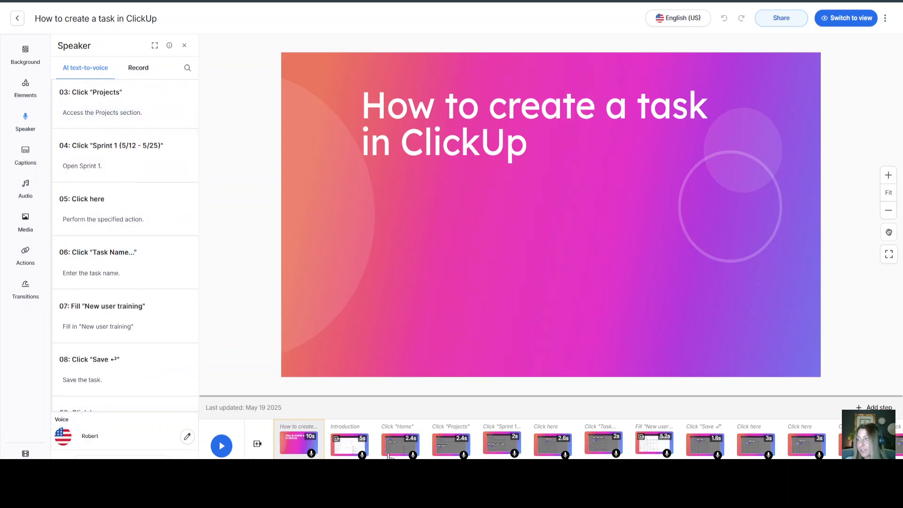
left_click(361, 451)
left_click(397, 454)
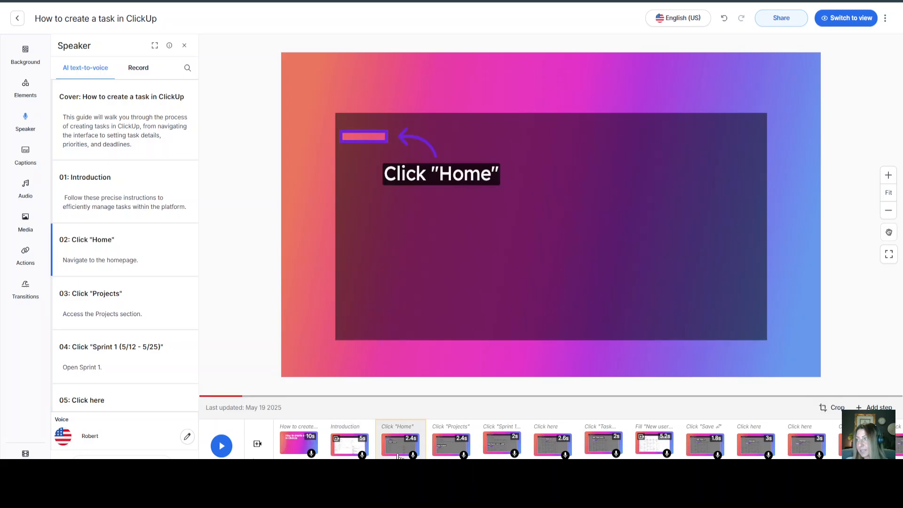
left_click(452, 451)
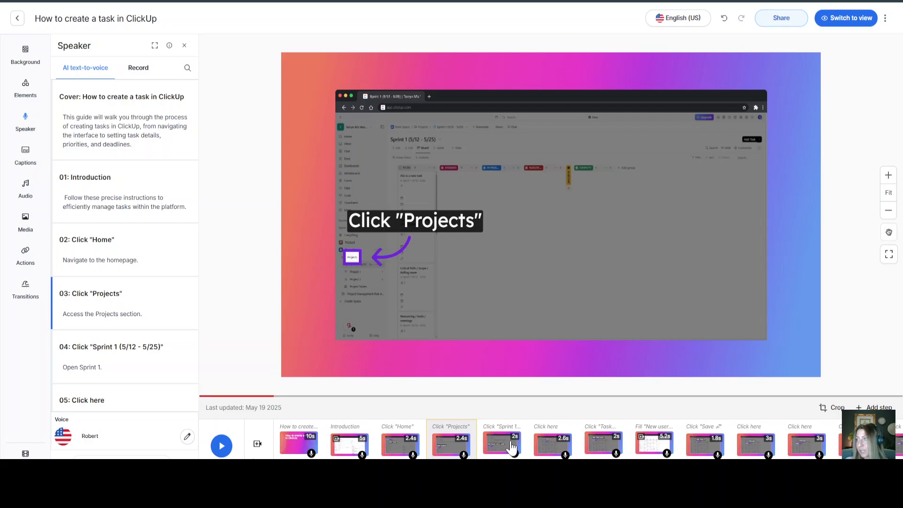
left_click(512, 448)
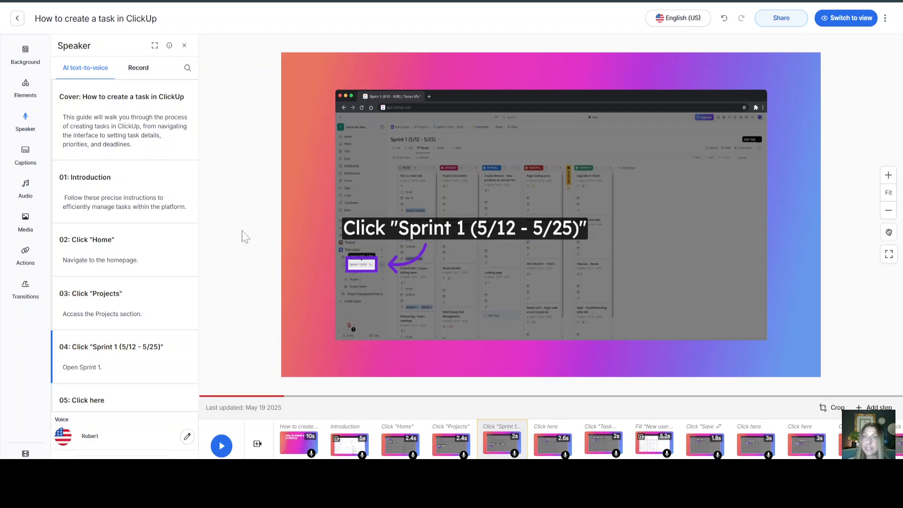
left_click(545, 452)
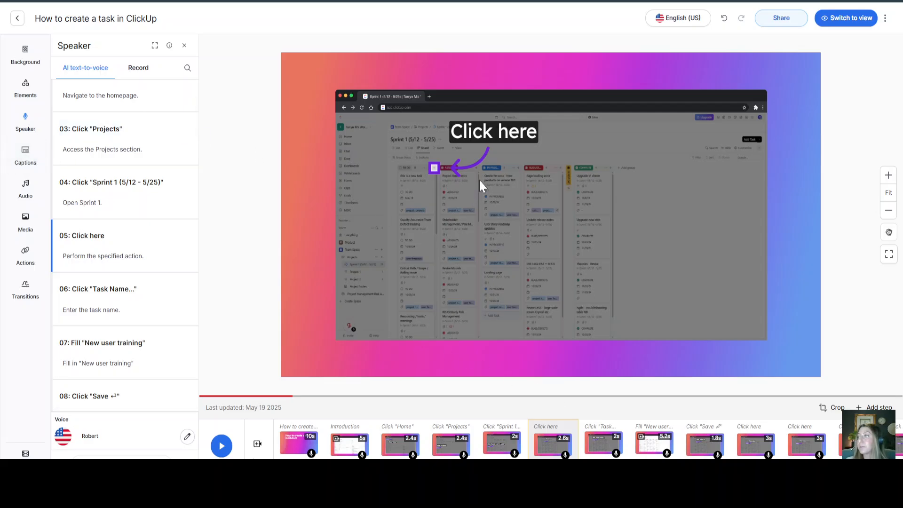
scroll(94, 310, "down", 3)
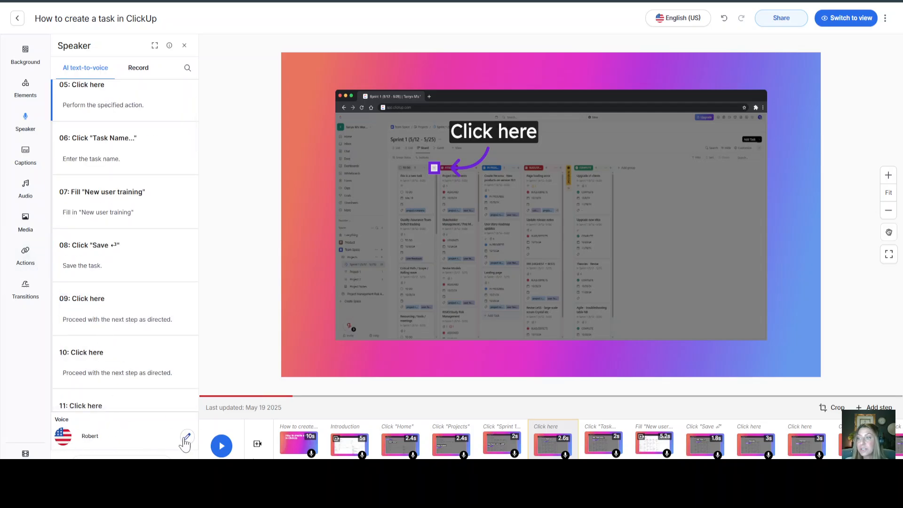
- Examine the full range of voiceover voices with their language and gender filters, and close the voice selection
left_click(71, 436)
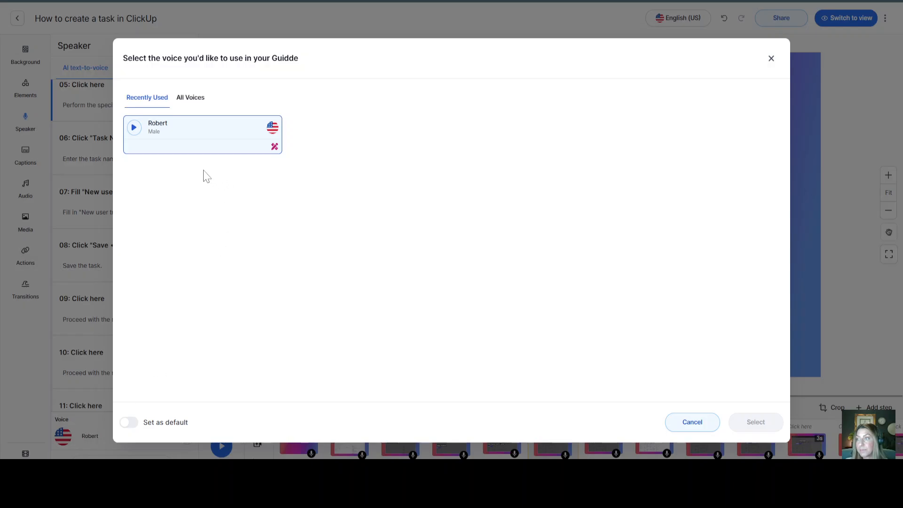
left_click(187, 99)
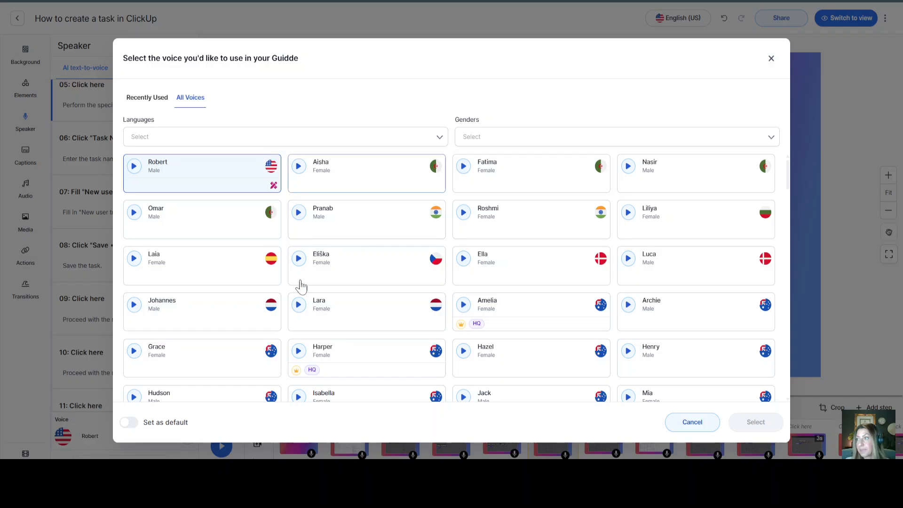
left_click(256, 138)
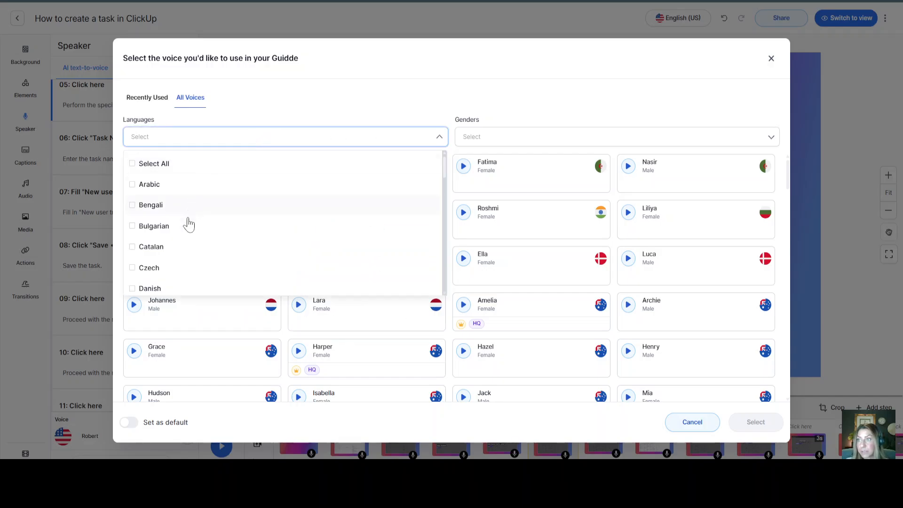
scroll(187, 225, "down", 3)
scroll(187, 224, "down", 5)
scroll(186, 226, "up", 7)
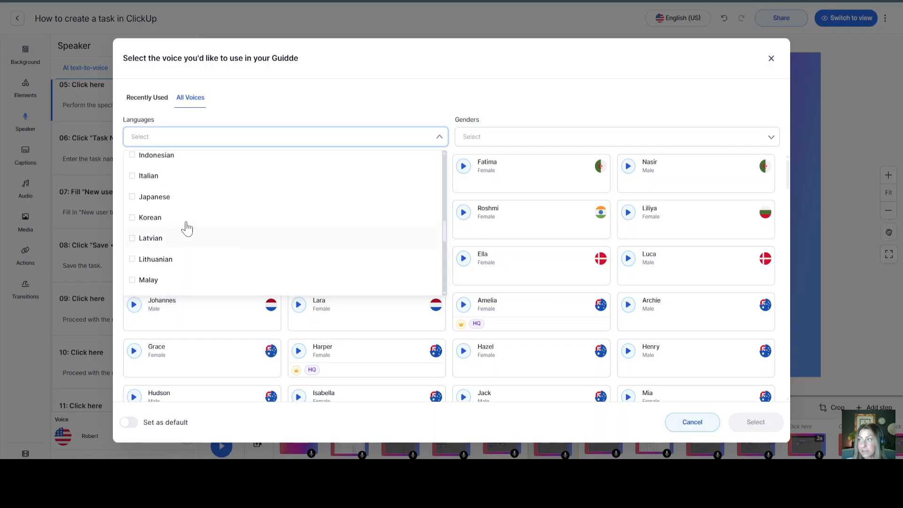
scroll(186, 228, "up", 3)
left_click(310, 112)
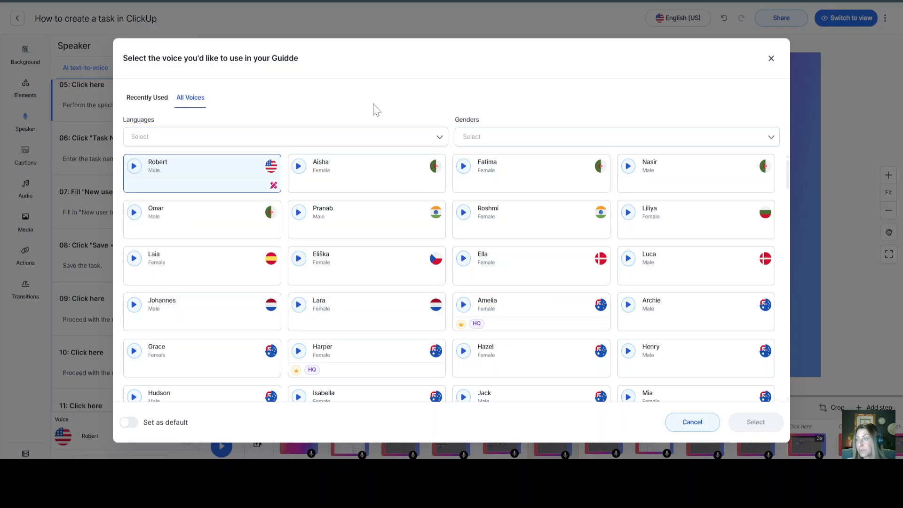
left_click(478, 138)
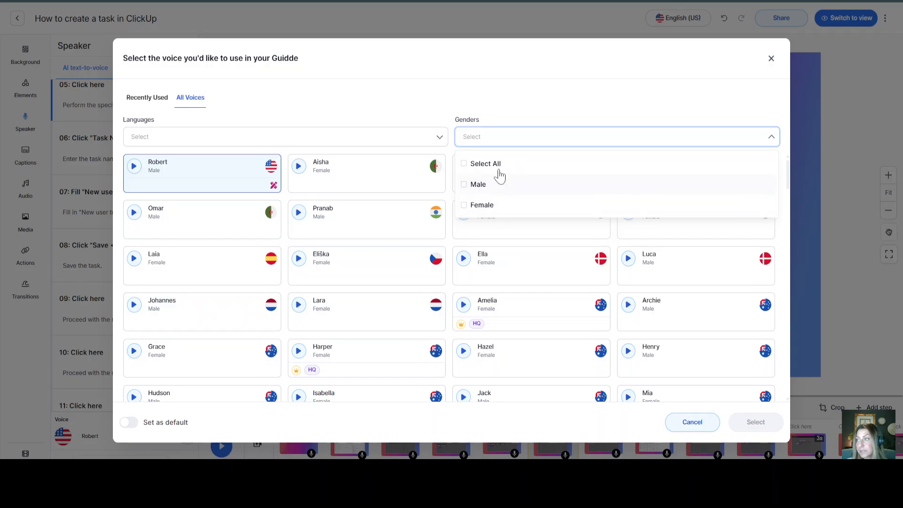
left_click(770, 60)
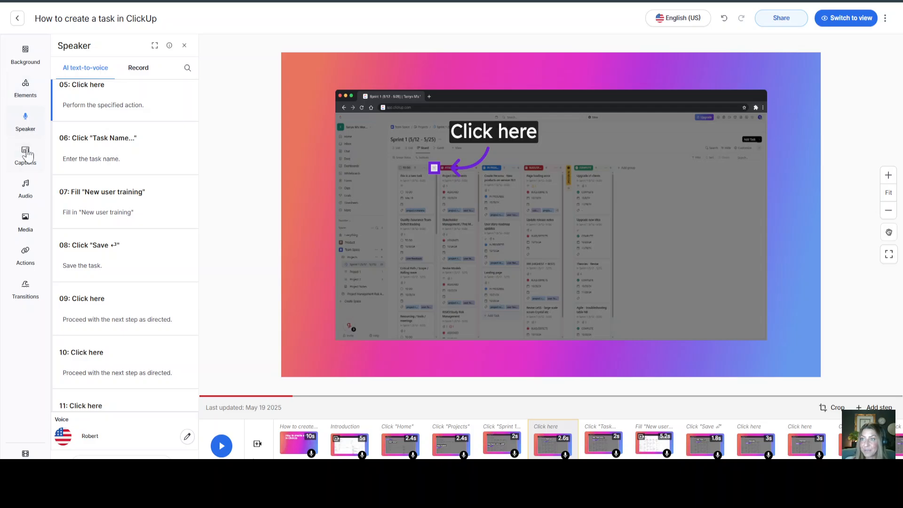
- View the guide's captions and choose the forest-themed "Mysterious" track as background music
left_click(27, 160)
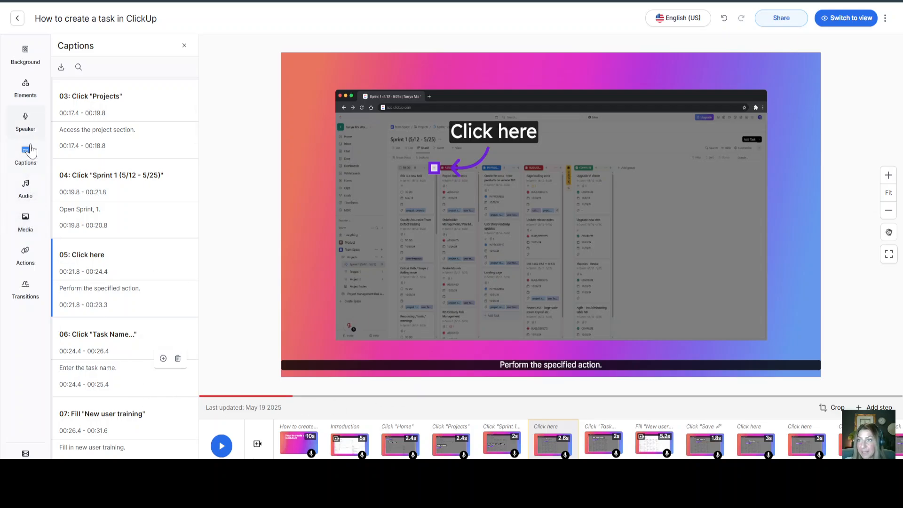
left_click(31, 200)
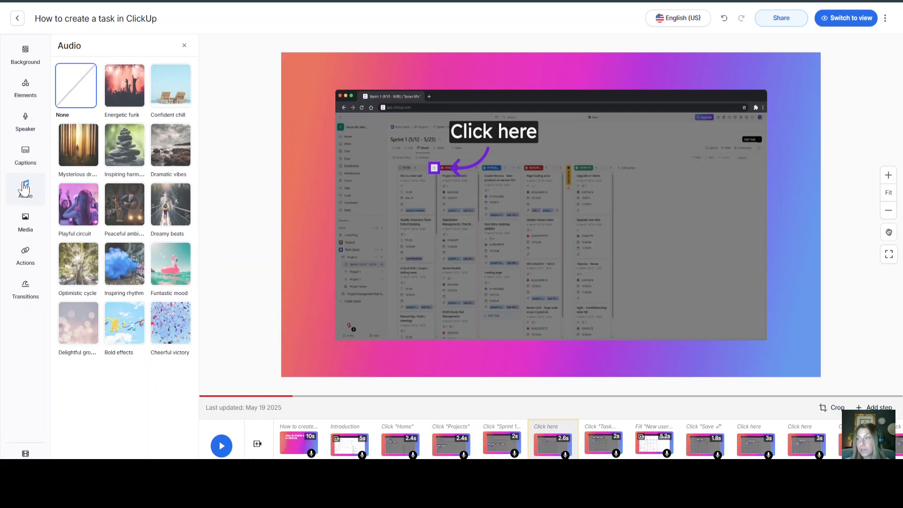
left_click(75, 158)
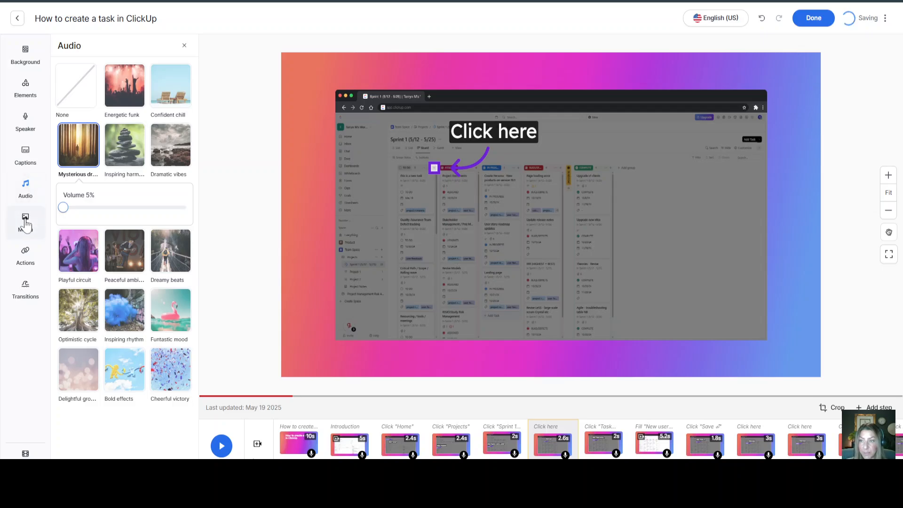
- Add the ACME logo to step 05, place it in the screenshot's lower-right corner and delete the duplicate logo at the upper left
left_click(26, 225)
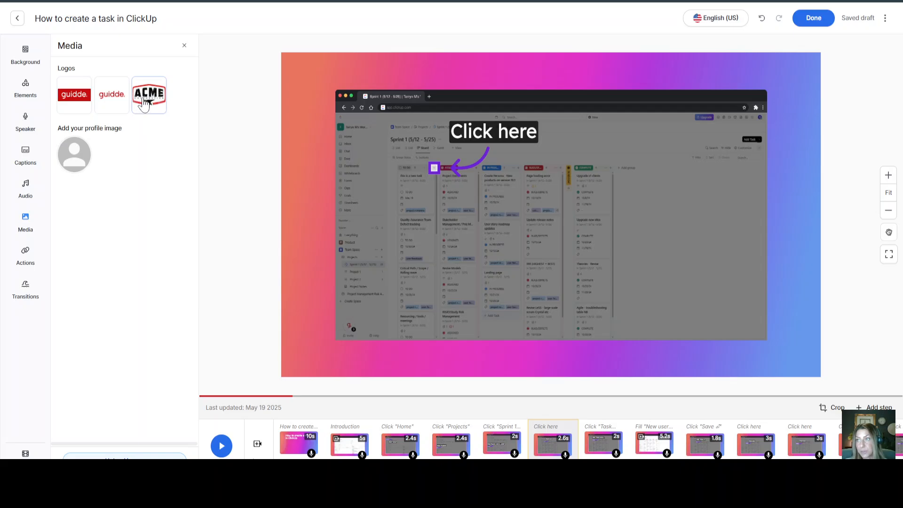
left_click(144, 104)
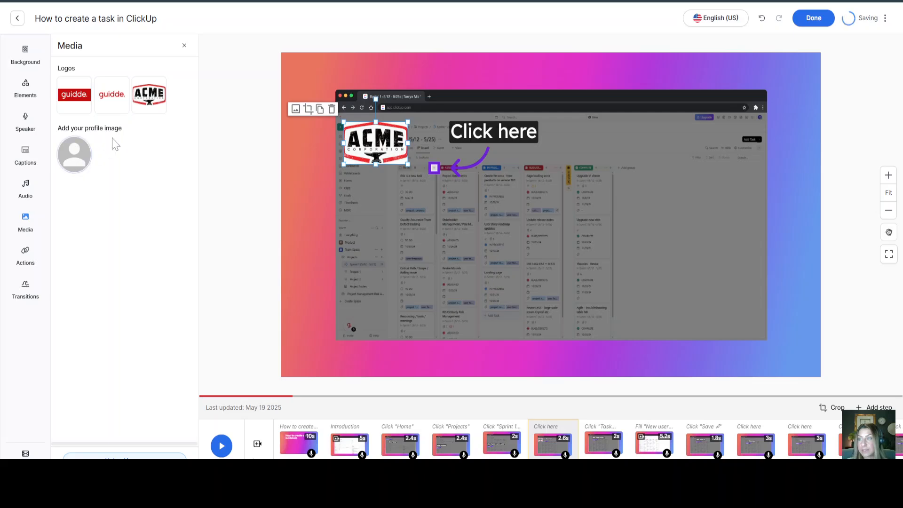
left_click_drag(154, 103, 418, 226)
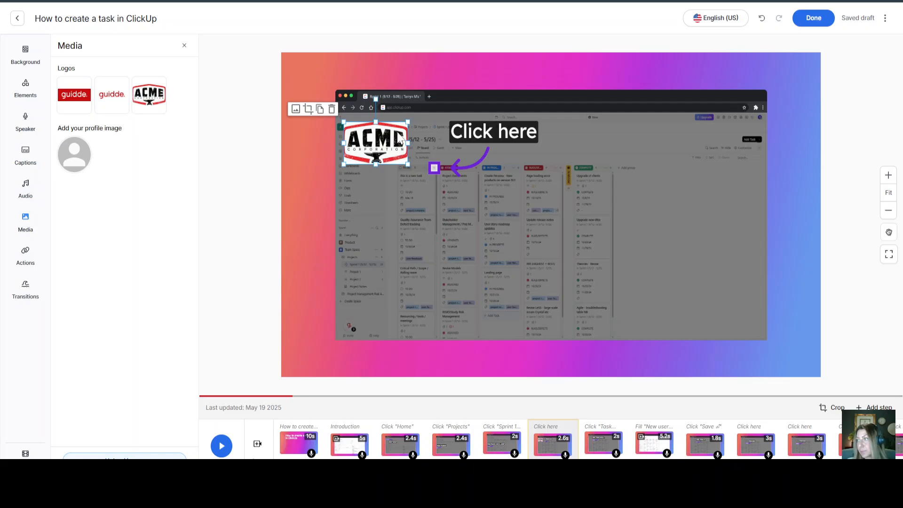
left_click_drag(385, 130, 737, 301)
left_click(383, 141)
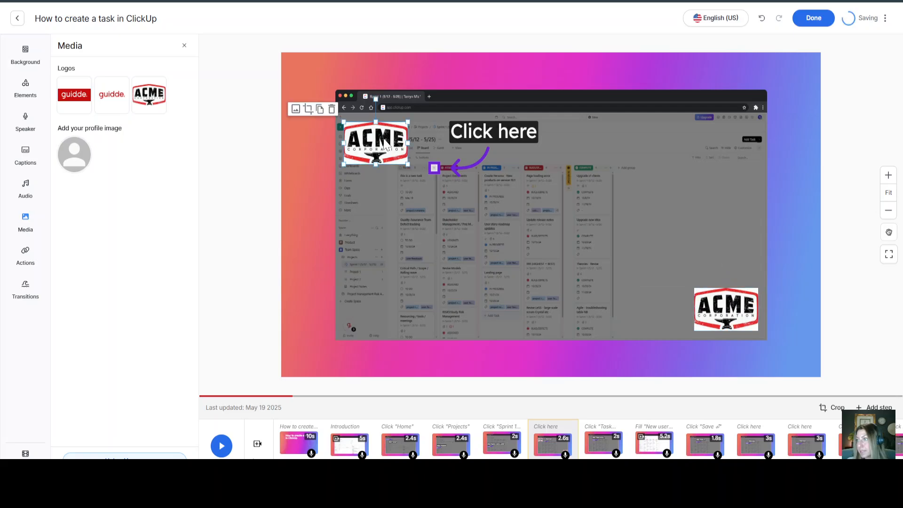
key("Delete")
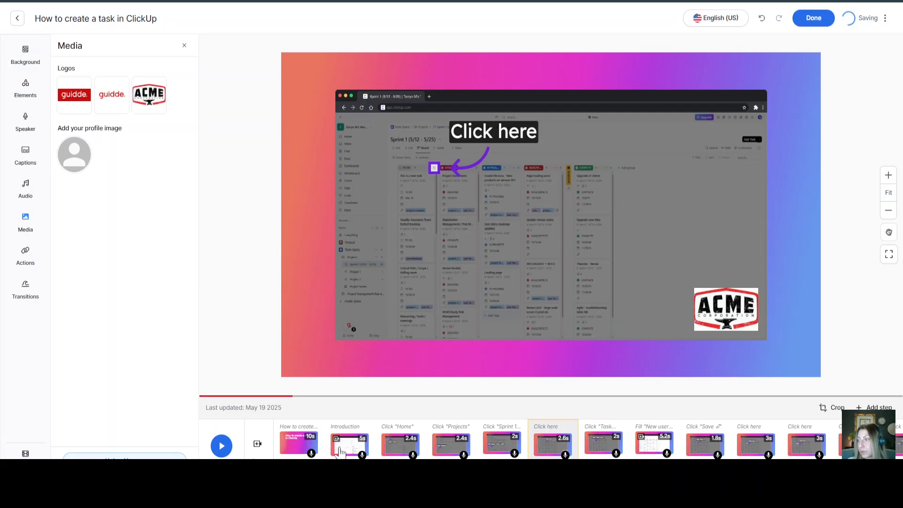
- Add the ACME logo to the title slide, enlarge it and place it centrally below the title
left_click(302, 451)
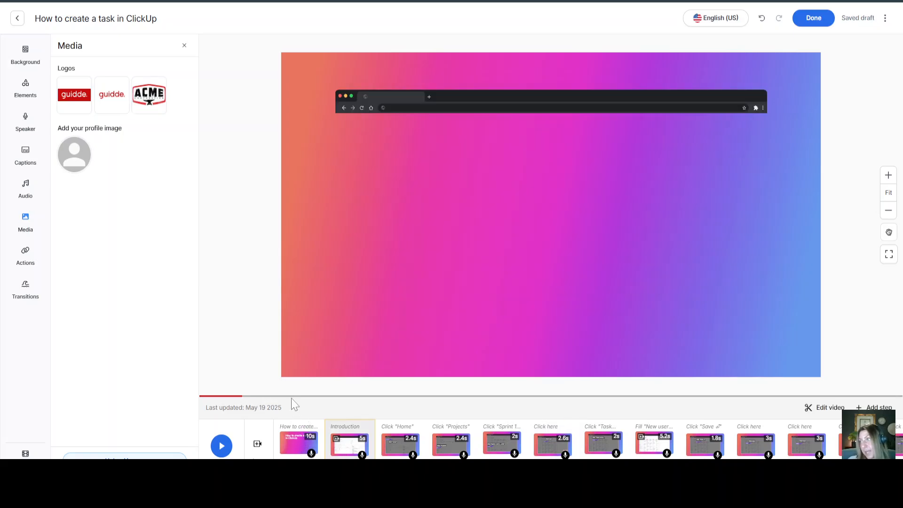
left_click(157, 104)
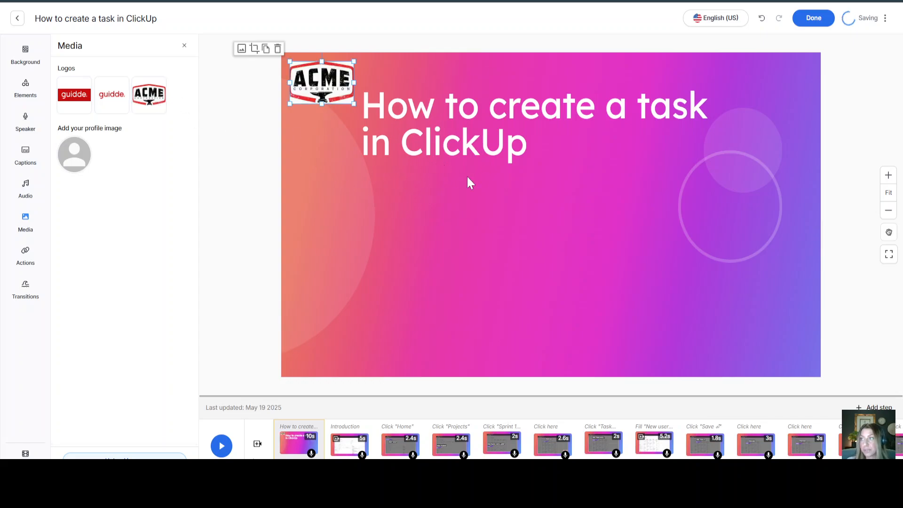
left_click_drag(323, 73, 427, 175)
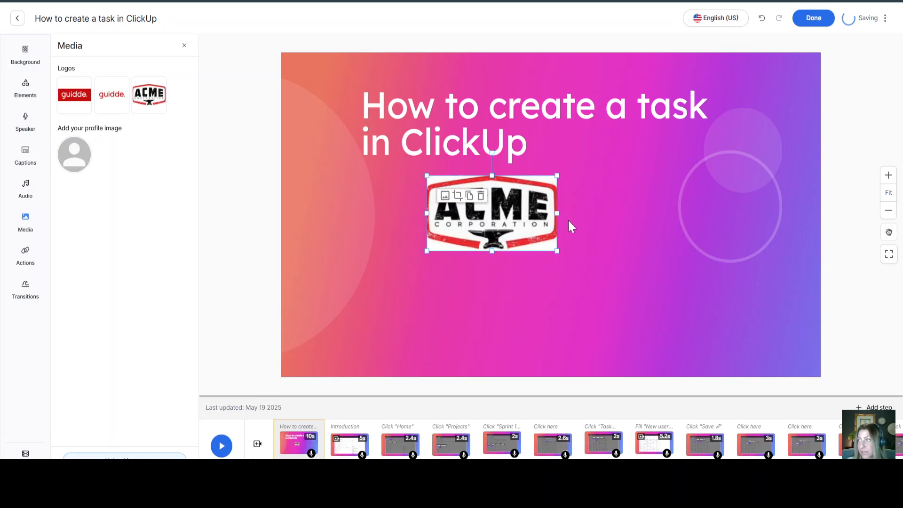
left_click(463, 267)
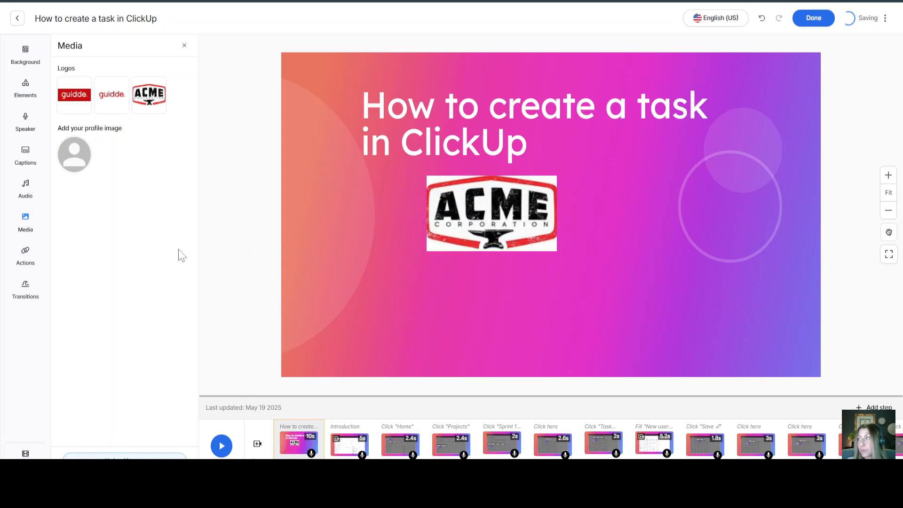
- View the available step transitions and return to the guide page
left_click(26, 286)
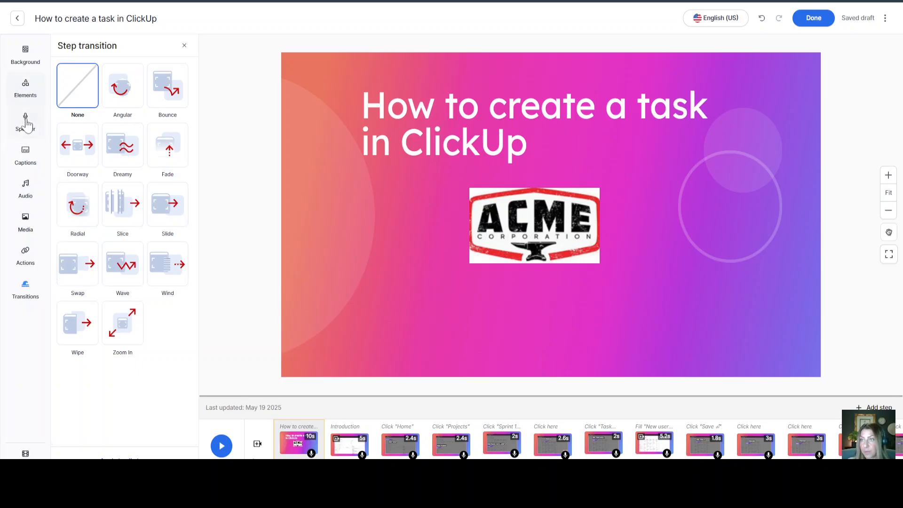
left_click(18, 20)
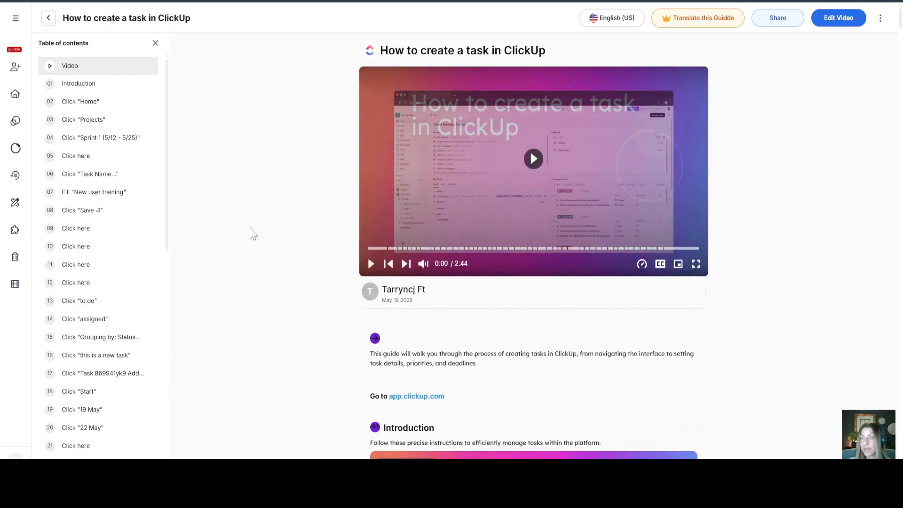
- Read through the guide's written description and illustrated steps down to step 07, and return to the start of the guide
scroll(263, 178, "down", 1)
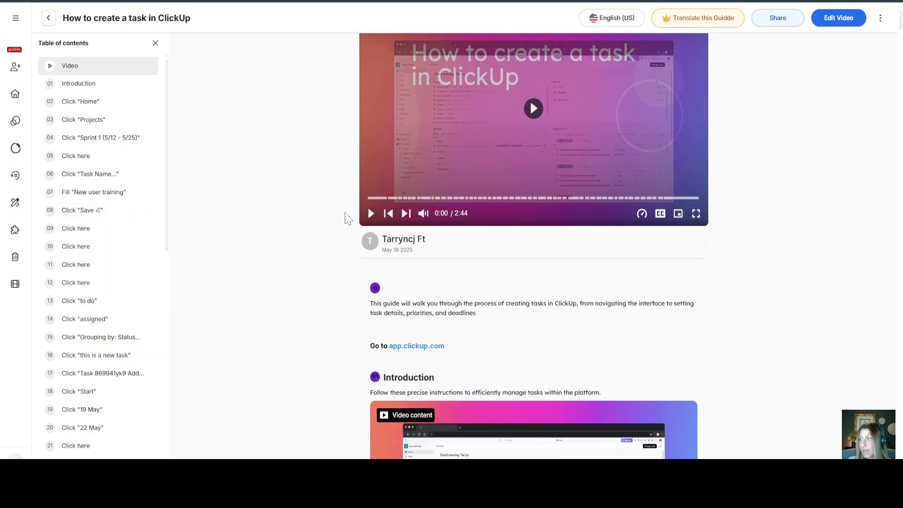
scroll(346, 235, "down", 1)
scroll(345, 251, "down", 2)
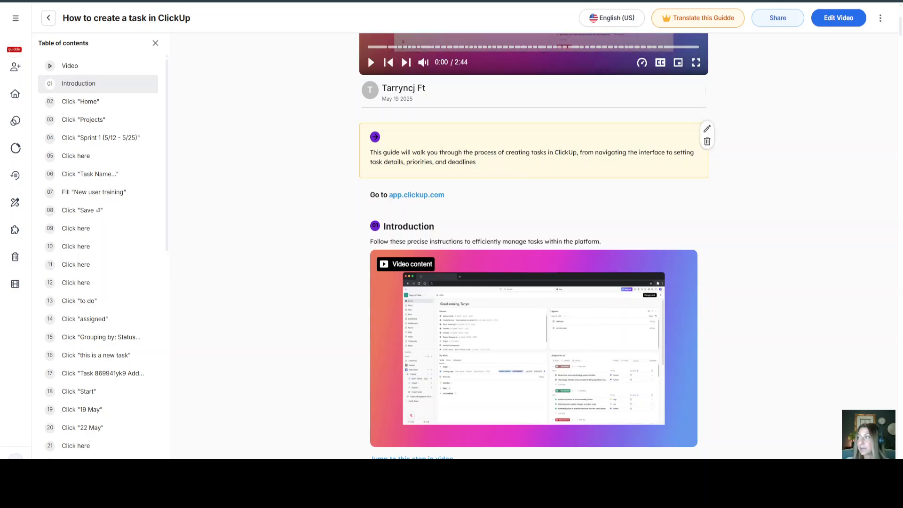
left_click_drag(476, 162, 368, 163)
left_click(351, 162)
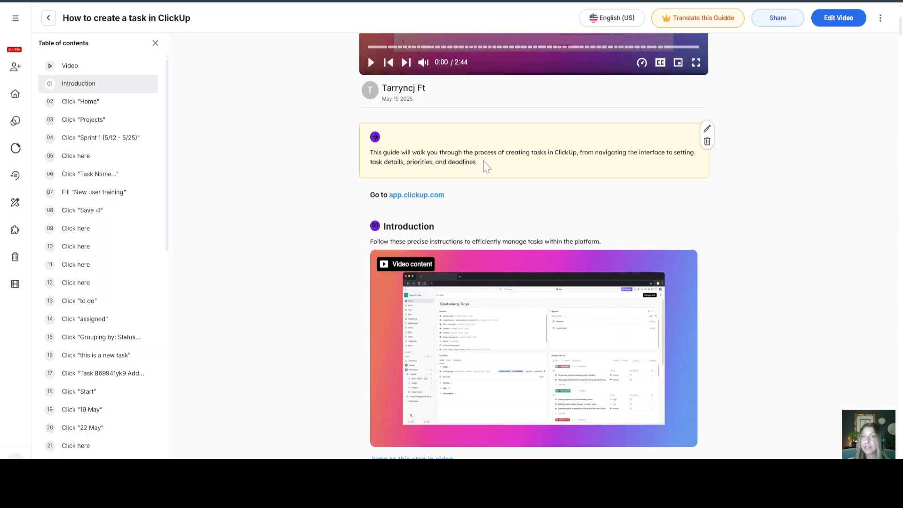
scroll(499, 175, "down", 3)
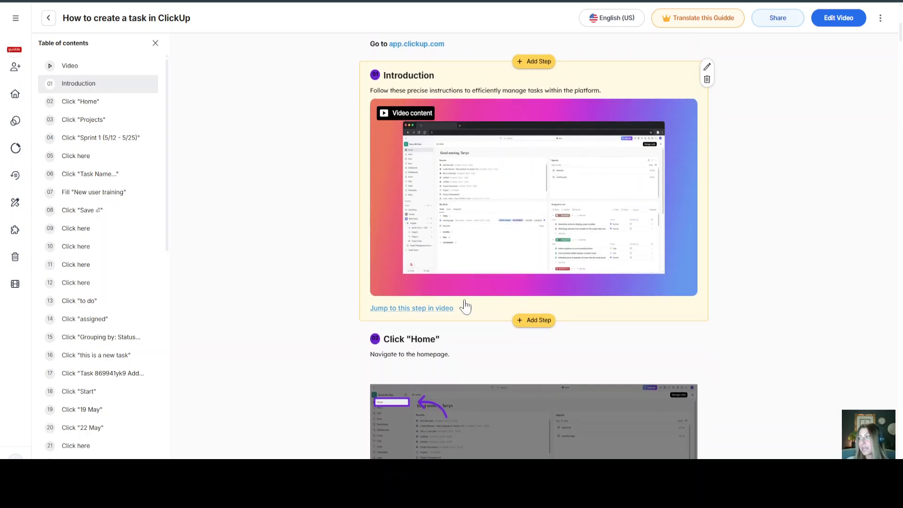
left_click_drag(607, 92, 357, 100)
left_click(341, 114)
scroll(423, 141, "down", 1)
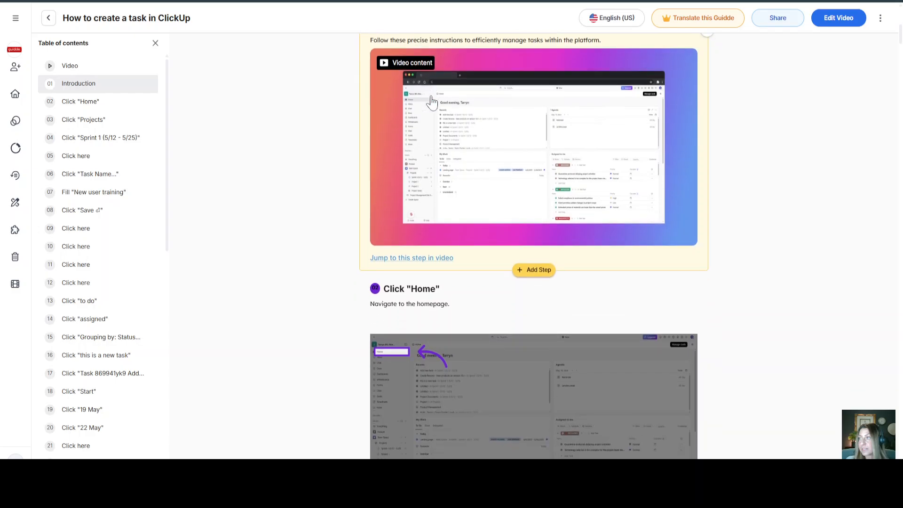
scroll(433, 141, "up", 3)
scroll(446, 145, "down", 3)
scroll(446, 144, "down", 11)
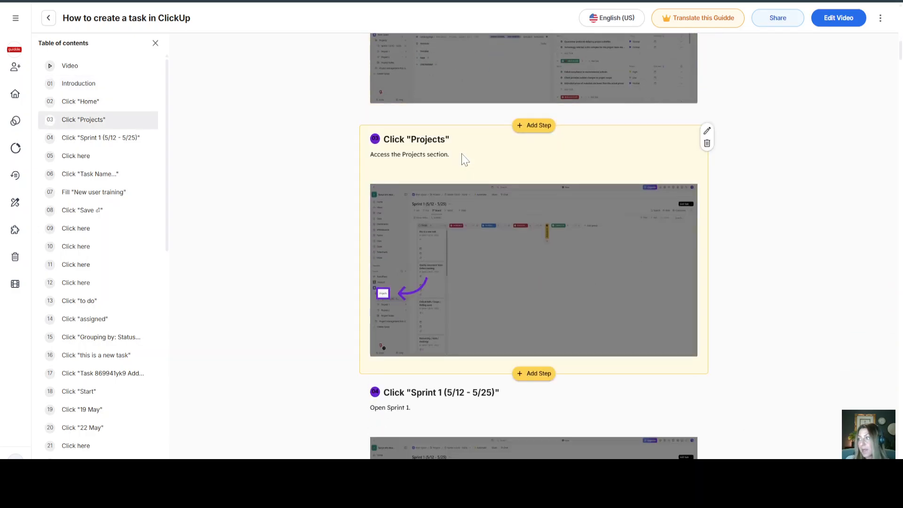
scroll(419, 280, "down", 10)
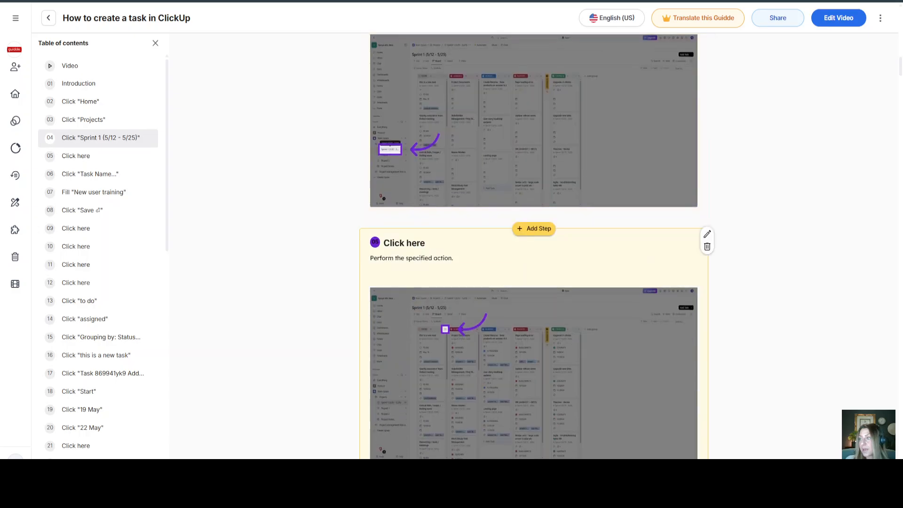
scroll(430, 221, "down", 10)
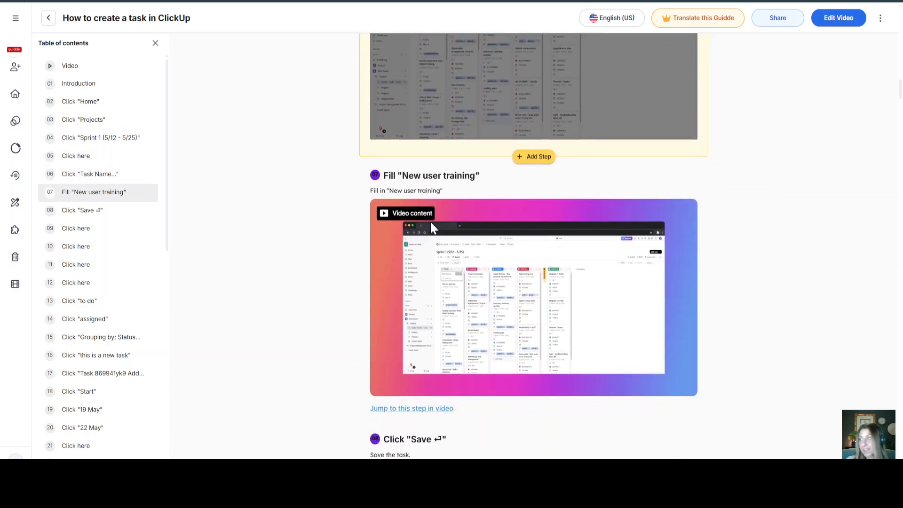
scroll(433, 221, "up", 7)
scroll(430, 222, "up", 20)
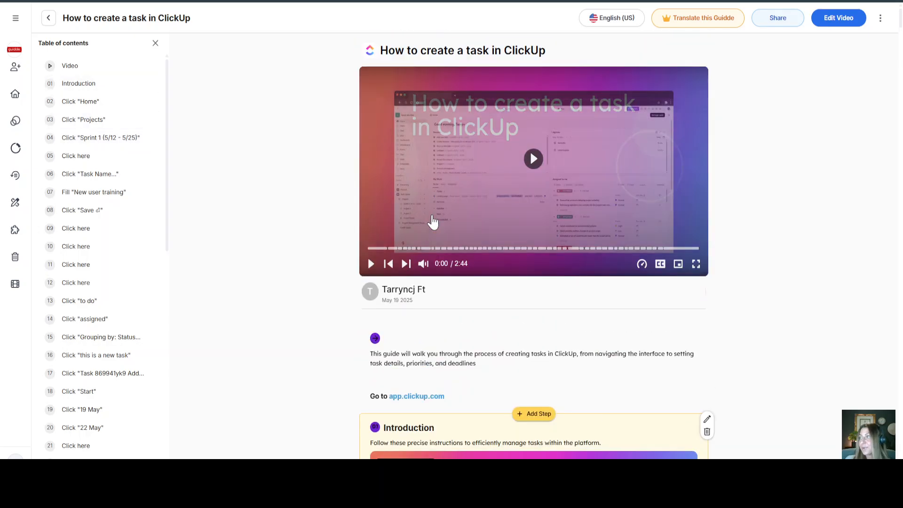